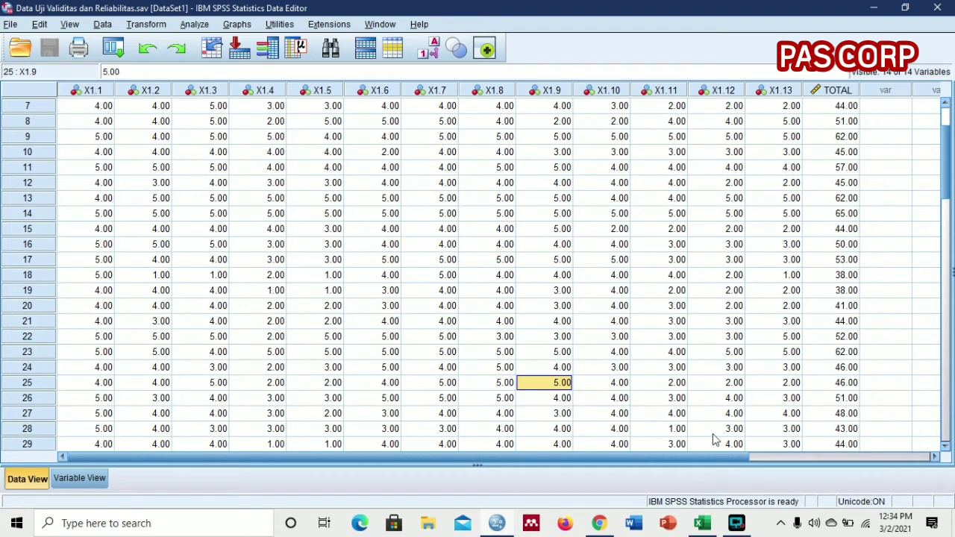
{"action": "left_click", "coordinate": [731, 525]}
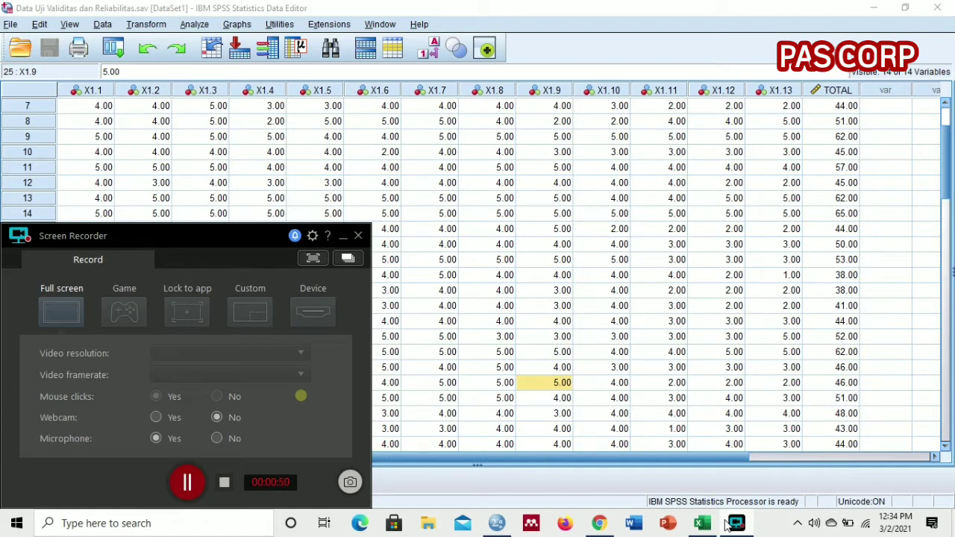
{"action": "left_click", "coordinate": [729, 524]}
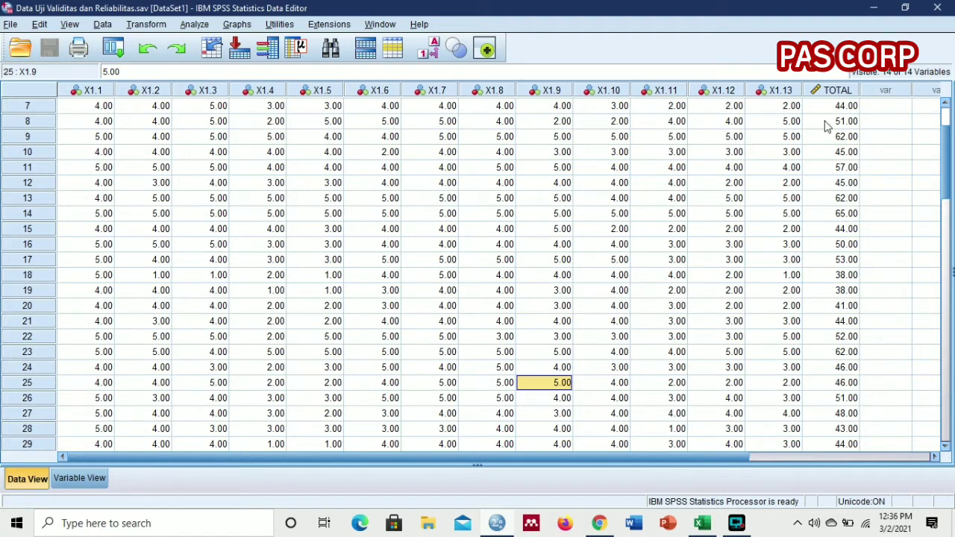
Step: Open the Bivariate Correlations analysis and remove all variables, X1.1 to X1.13 and TOTAL, from its Variables list
{"action": "left_click", "coordinate": [196, 25]}
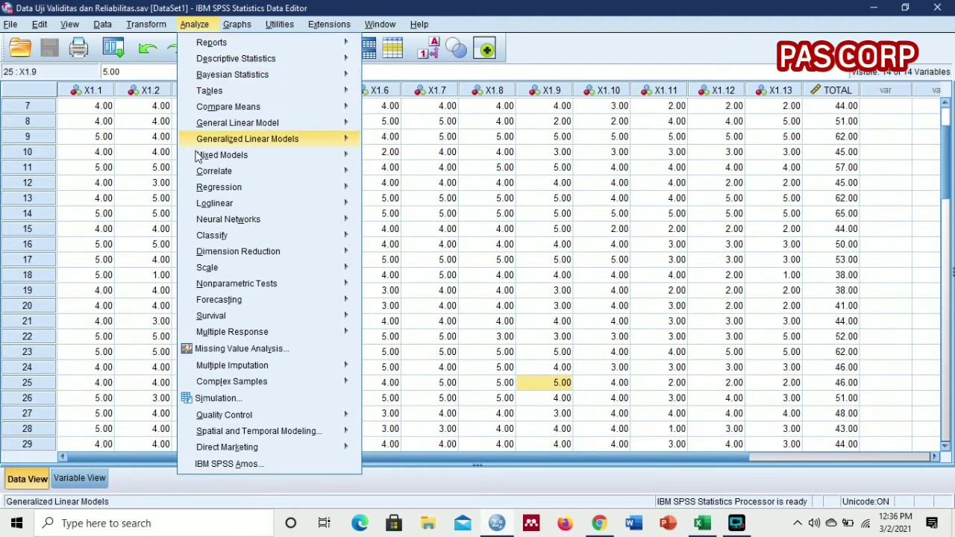
{"action": "mouse_move", "coordinate": [200, 172]}
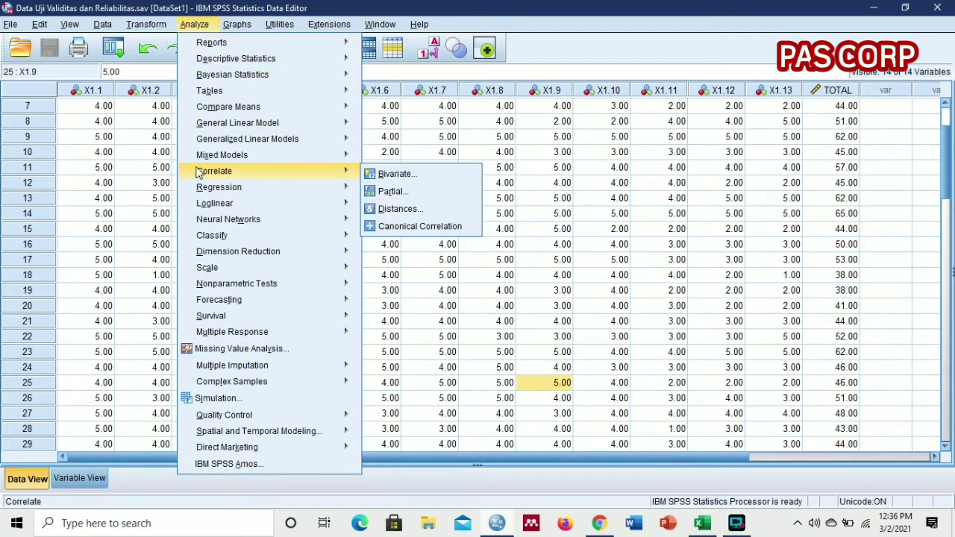
{"action": "left_click", "coordinate": [381, 175]}
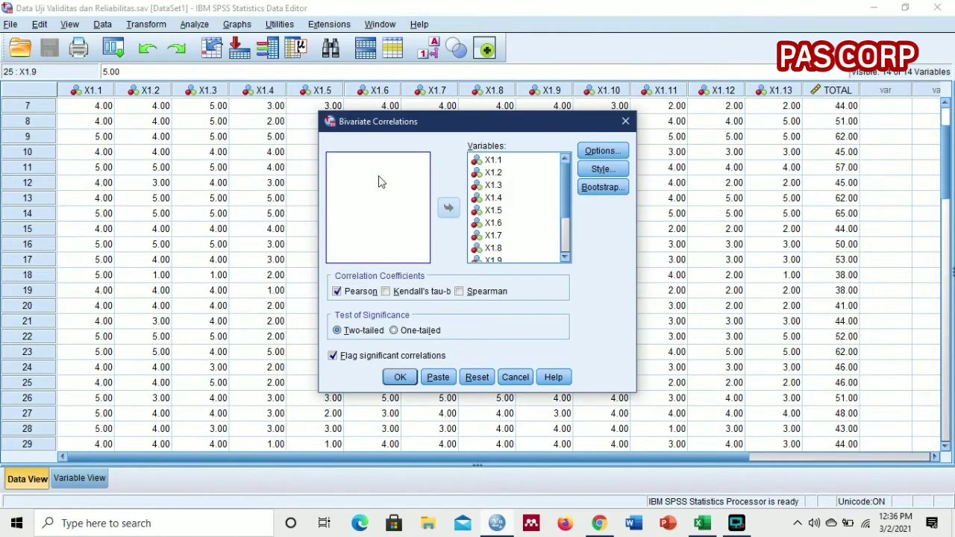
{"action": "left_click", "coordinate": [487, 161]}
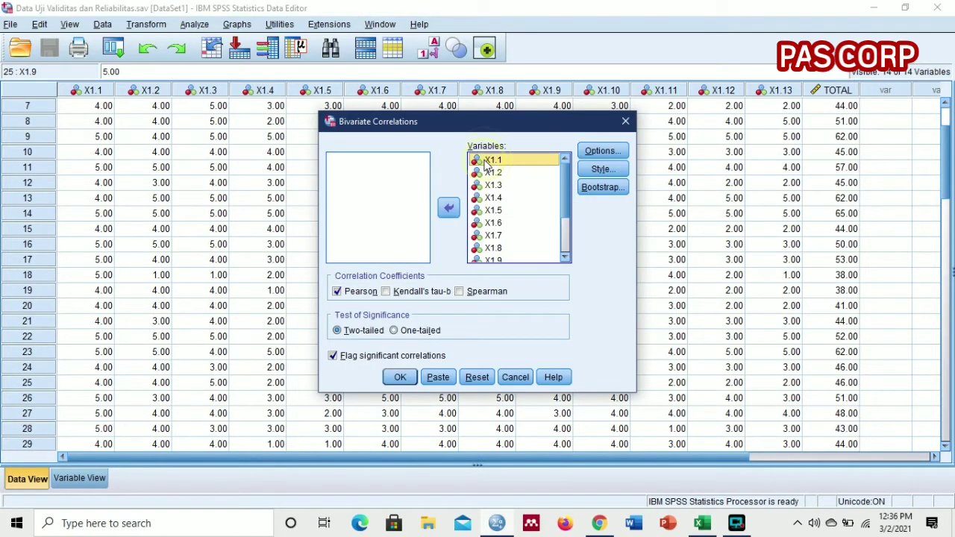
{"action": "key", "text": "shift+Down"}
{"action": "key", "text": "shift+Down"}
{"action": "key", "text": "shift+Down"}
{"action": "key", "text": "shift+Down"}
{"action": "key", "text": "shift+Down"}
{"action": "key", "text": "shift+Down"}
{"action": "key", "text": "shift+Down"}
{"action": "key", "text": "shift+Down"}
{"action": "key", "text": "shift+Down"}
{"action": "key", "text": "shift+Down"}
{"action": "key", "text": "shift+Down"}
{"action": "key", "text": "shift+Down"}
{"action": "key", "text": "shift+Down"}
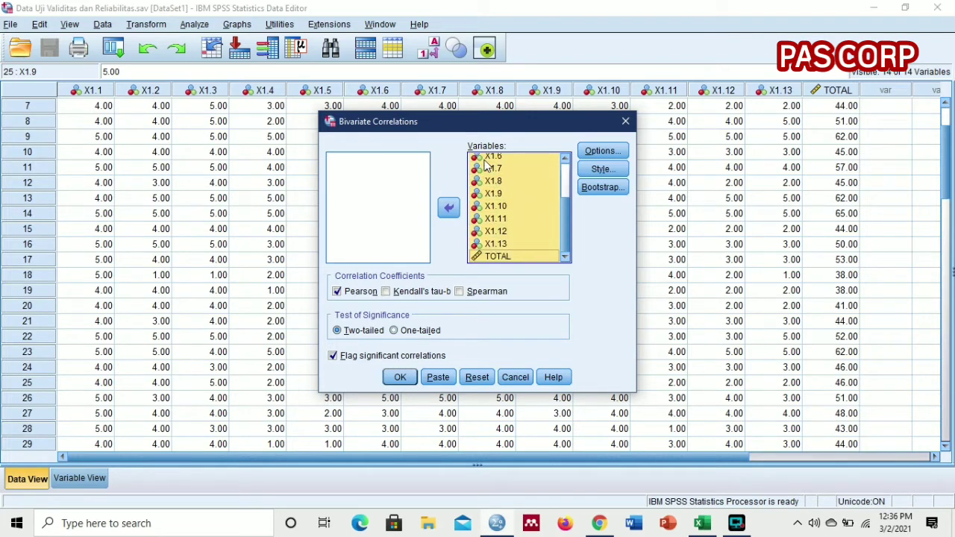
{"action": "left_click", "coordinate": [449, 209]}
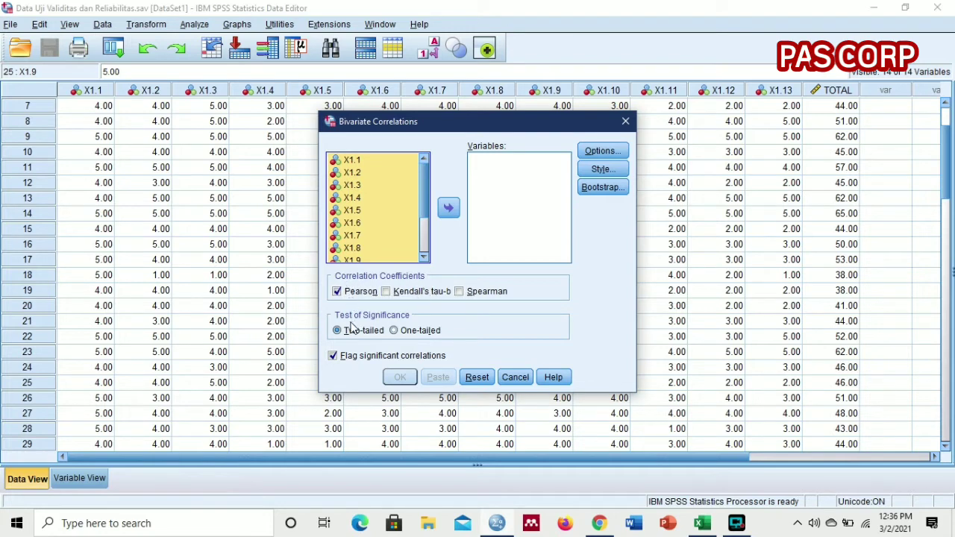
Step: Try the one-tailed significance test and unflagged significant correlations, then restore two-tailed testing with significant correlations flagged
{"action": "left_click", "coordinate": [395, 336]}
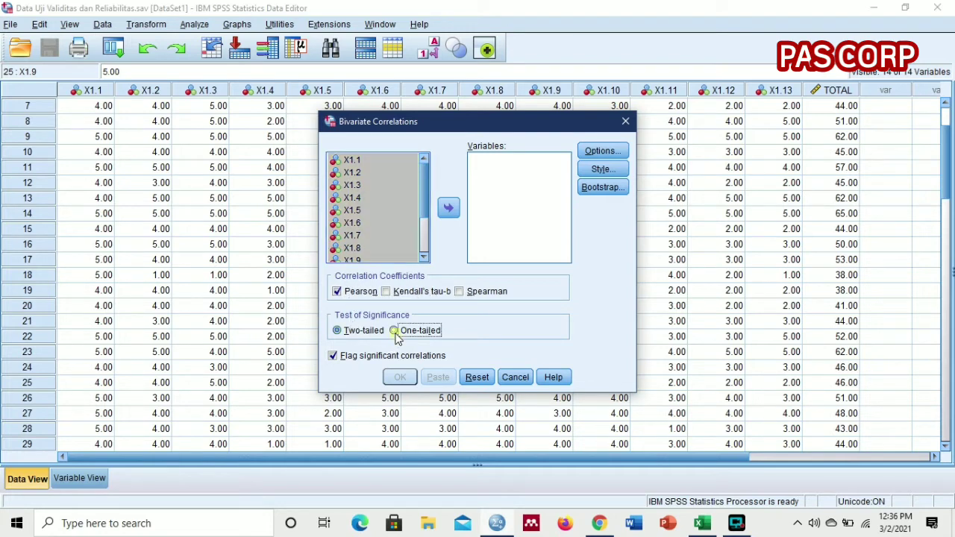
{"action": "left_click", "coordinate": [355, 333]}
{"action": "left_click", "coordinate": [395, 332]}
{"action": "left_click", "coordinate": [347, 333]}
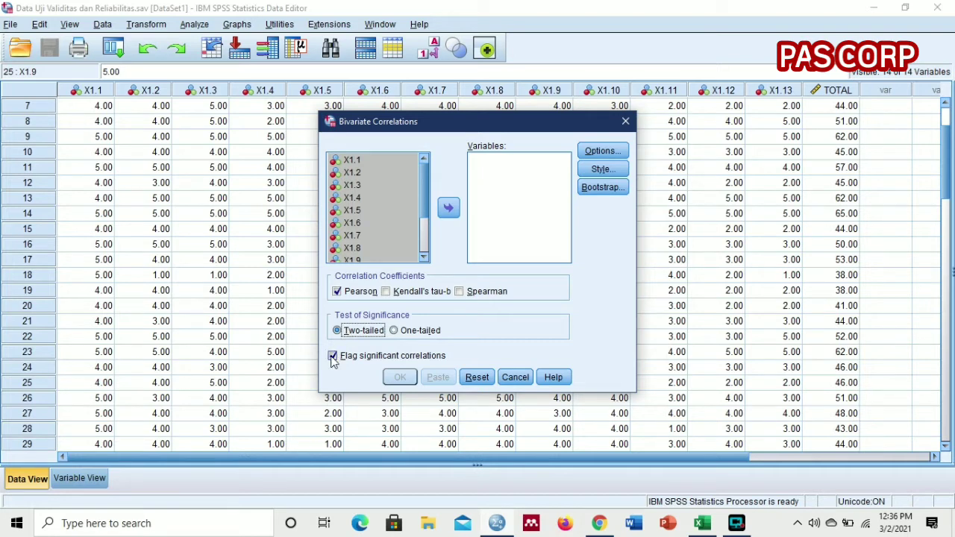
{"action": "left_click", "coordinate": [333, 357]}
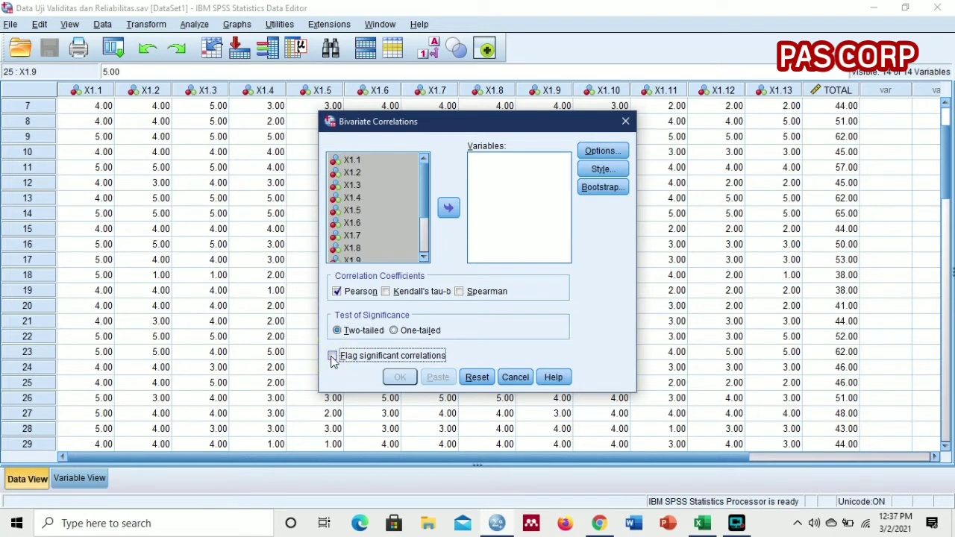
{"action": "left_click", "coordinate": [333, 357]}
Step: Inspect the Options, Table Style and Bootstrap settings of the bivariate correlation, closing each without changes
{"action": "left_click", "coordinate": [618, 154]}
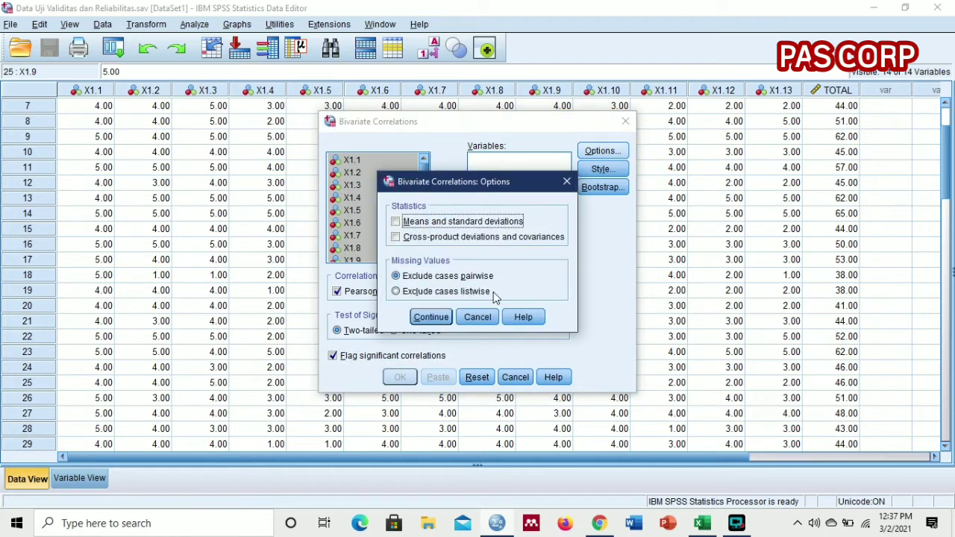
{"action": "left_click", "coordinate": [477, 317]}
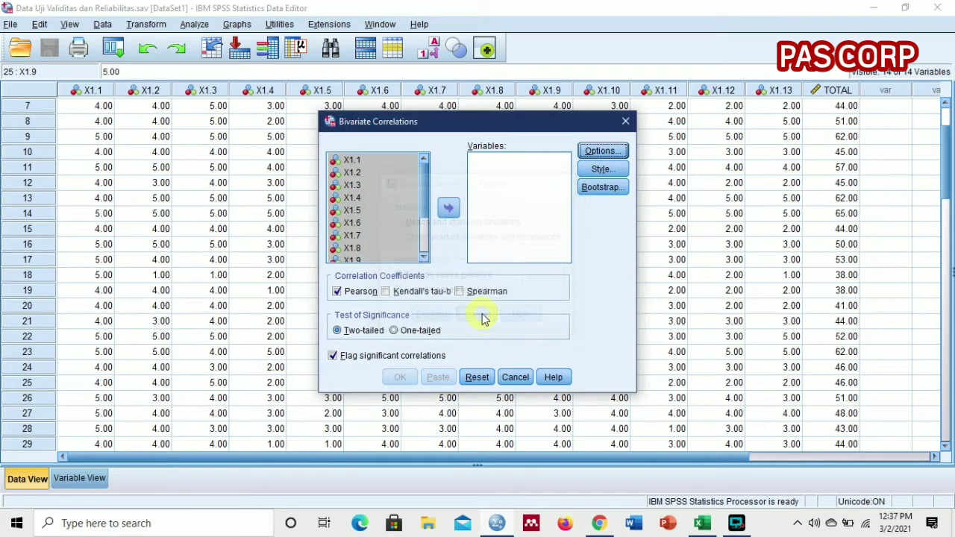
{"action": "left_click", "coordinate": [601, 170]}
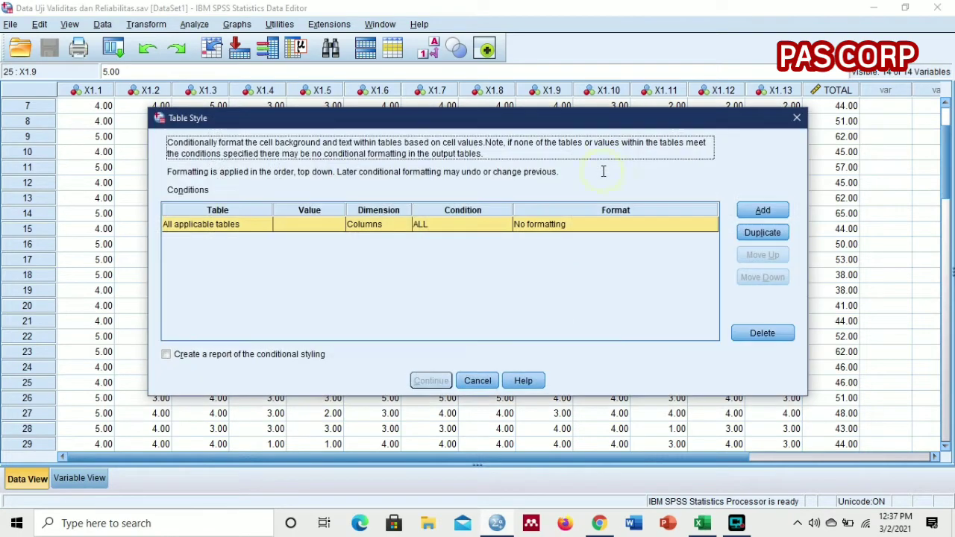
{"action": "left_click", "coordinate": [797, 118]}
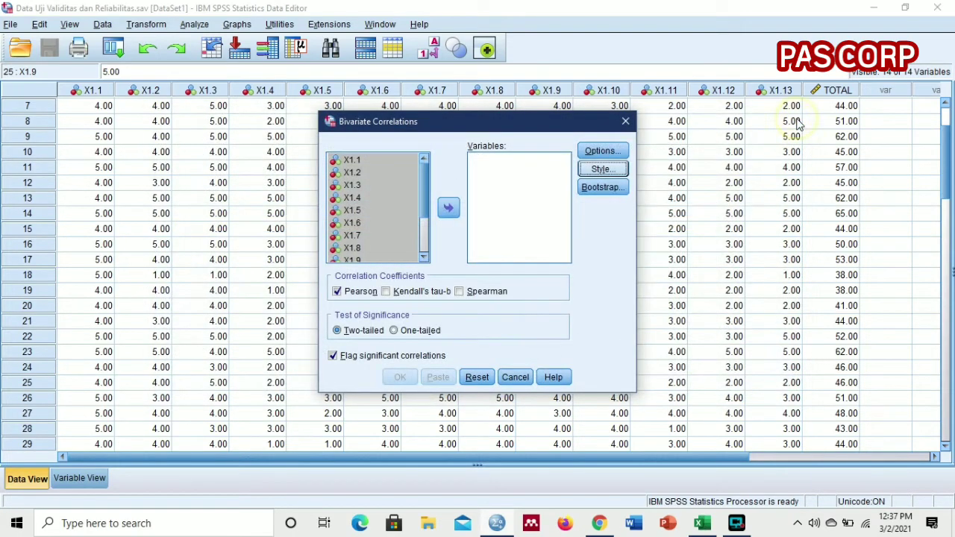
{"action": "left_click", "coordinate": [619, 188]}
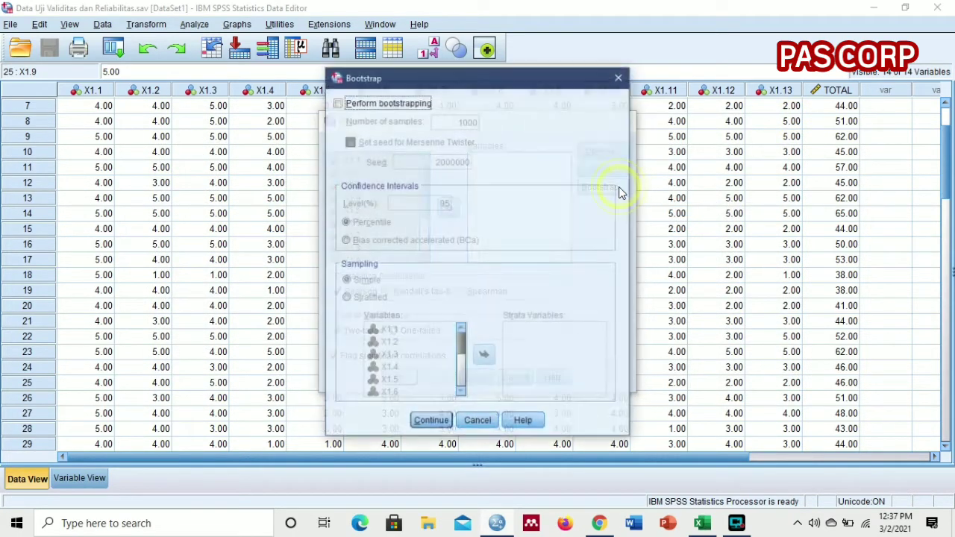
{"action": "left_click", "coordinate": [619, 78]}
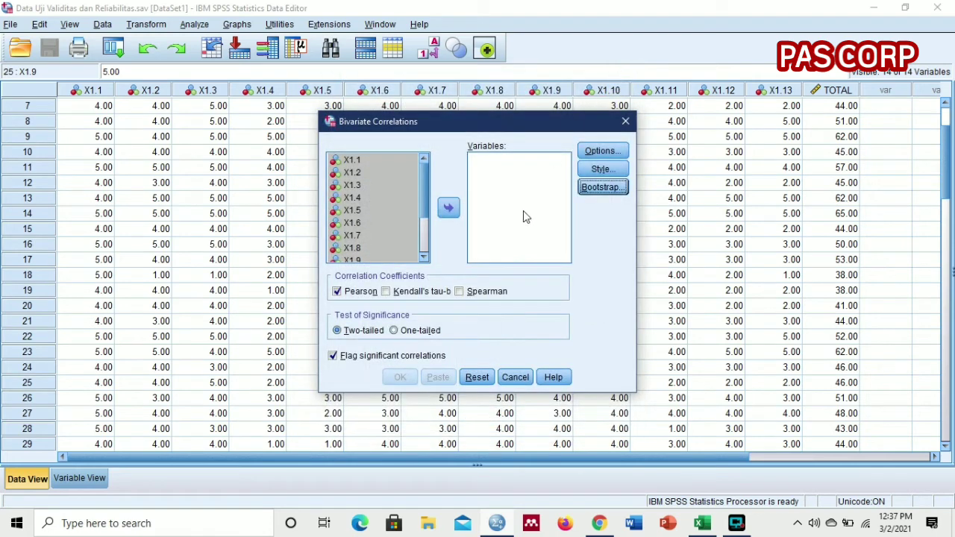
Step: Put X1.1 to X1.13 and TOTAL back in the Variables list and run the two-tailed Pearson correlation
{"action": "left_click", "coordinate": [447, 209]}
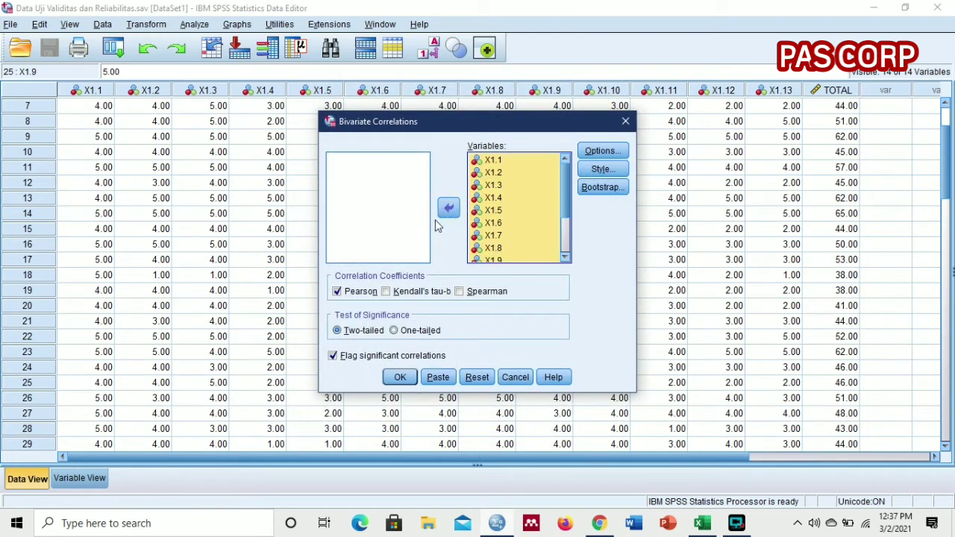
{"action": "left_click", "coordinate": [399, 377]}
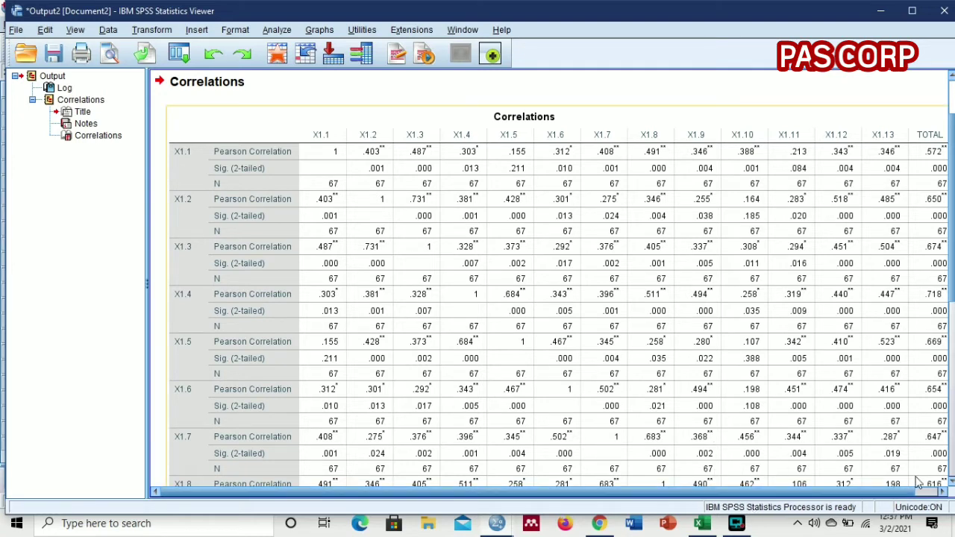
Step: Maximize the output window and examine the Correlations table, especially each item's Pearson correlation and significance against TOTAL
{"action": "left_click", "coordinate": [940, 486]}
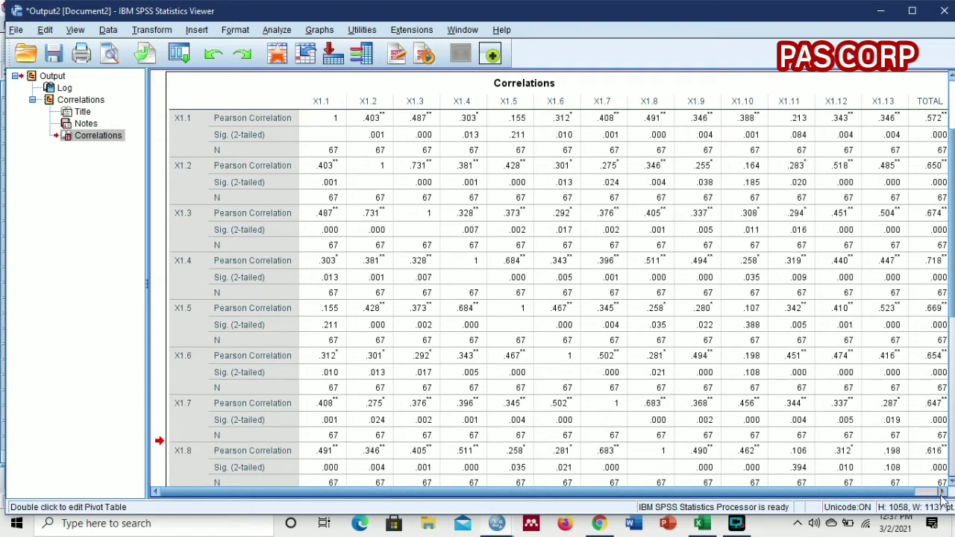
{"action": "left_click", "coordinate": [942, 491]}
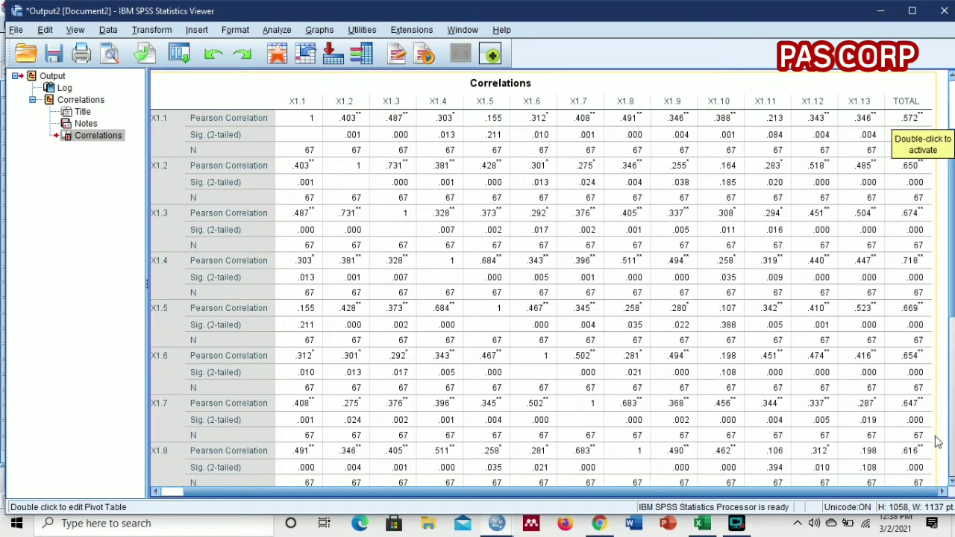
{"action": "left_click", "coordinate": [952, 483]}
{"action": "left_click", "coordinate": [952, 483]}
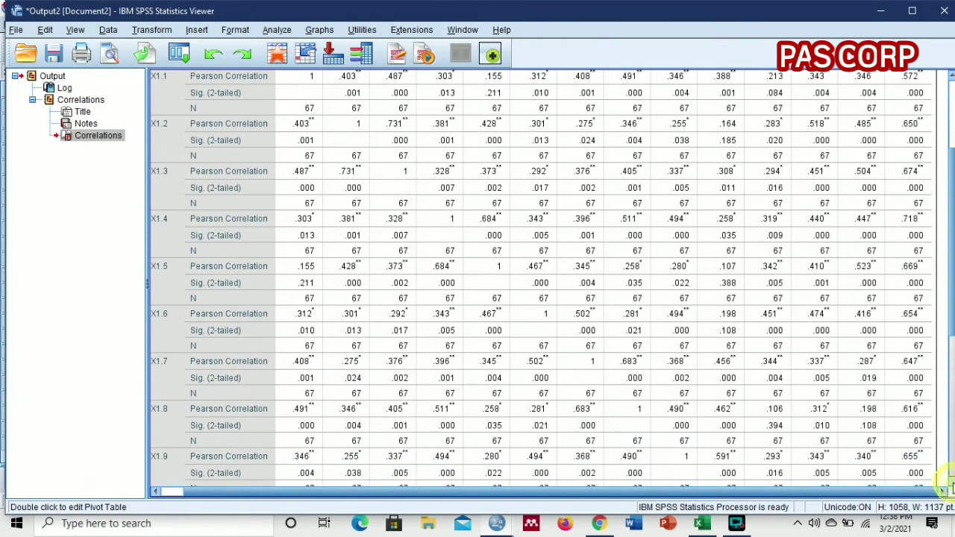
{"action": "left_click", "coordinate": [953, 483]}
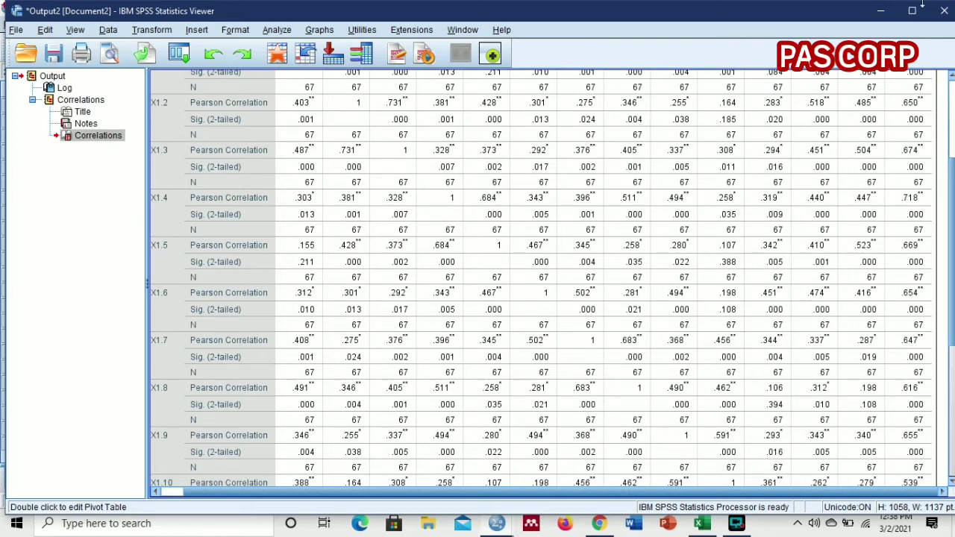
{"action": "left_click", "coordinate": [913, 17]}
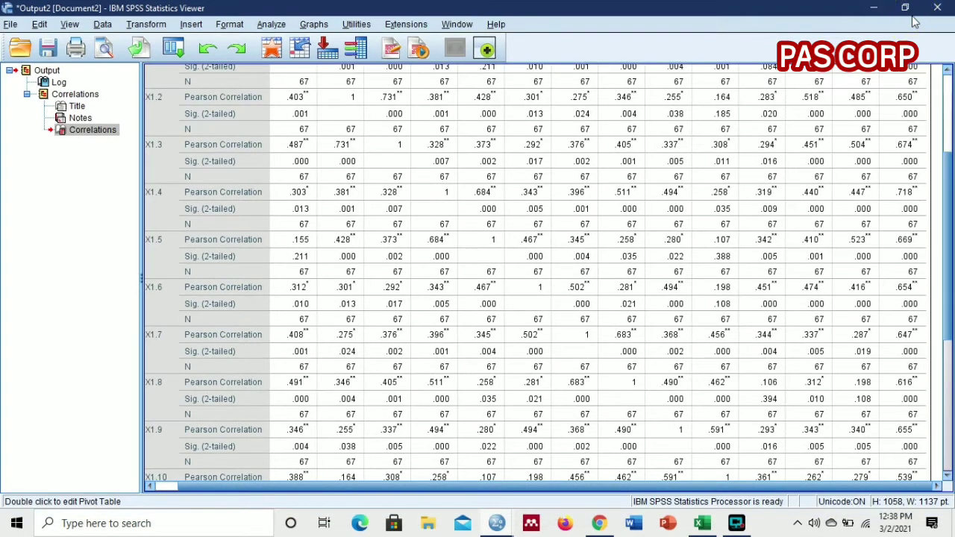
{"action": "left_click", "coordinate": [947, 70]}
{"action": "left_click", "coordinate": [947, 70]}
{"action": "left_click", "coordinate": [947, 72]}
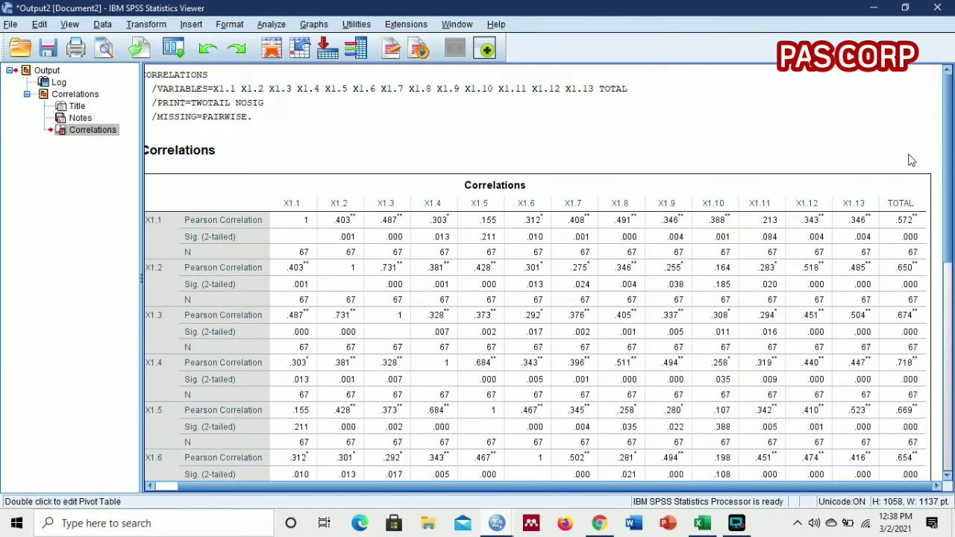
{"action": "left_click", "coordinate": [910, 231]}
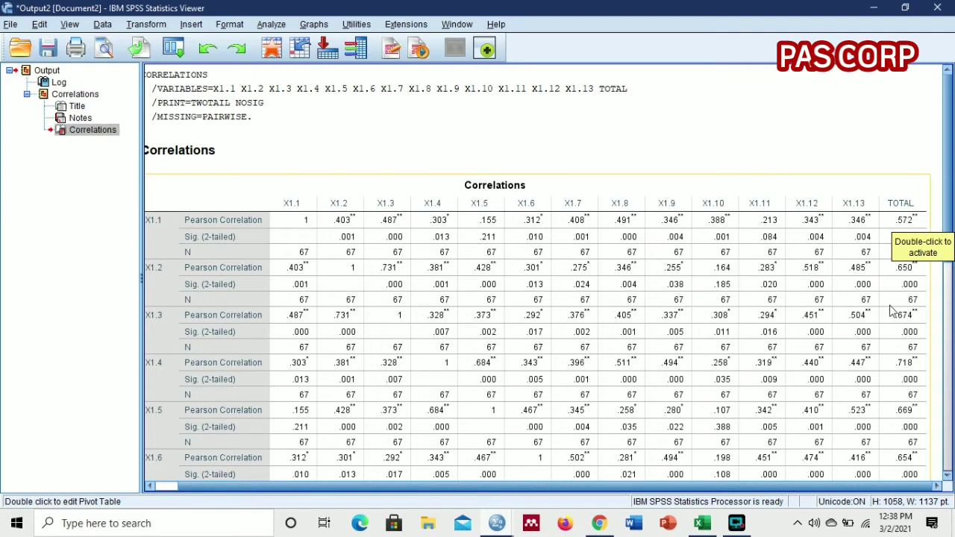
{"action": "scroll", "coordinate": [889, 282], "scroll_direction": "down", "scroll_amount": 3}
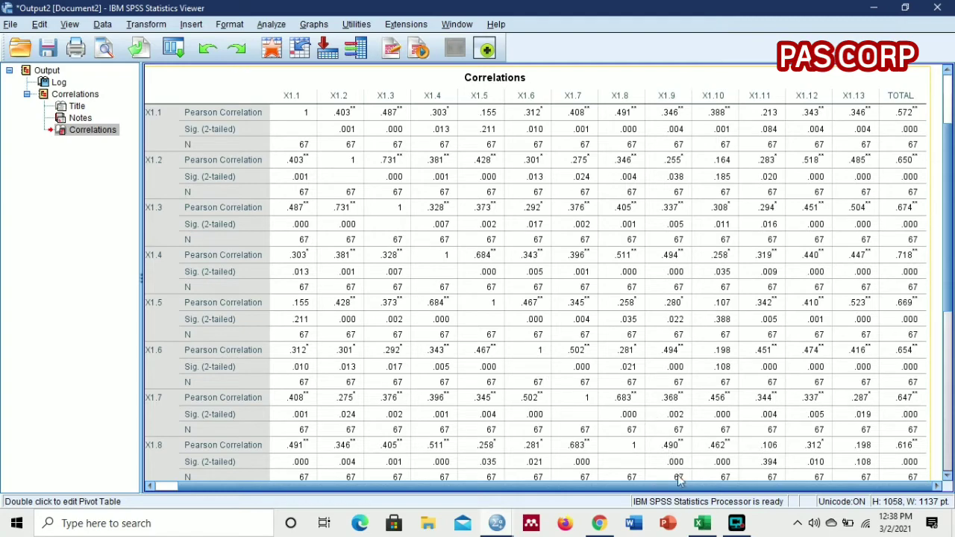
Step: Switch to the Excel workbook "Tabel t dan r Pearson" and view the df, t and r column headings at the 0.05 level
{"action": "left_click", "coordinate": [703, 524]}
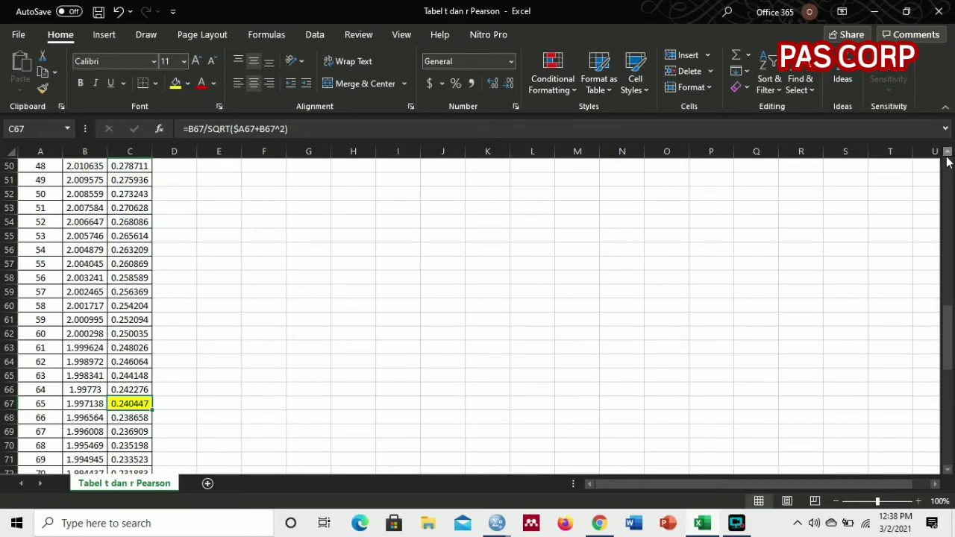
{"action": "scroll", "coordinate": [947, 162], "scroll_direction": "up", "scroll_amount": 5}
{"action": "scroll", "coordinate": [947, 160], "scroll_direction": "up", "scroll_amount": 11}
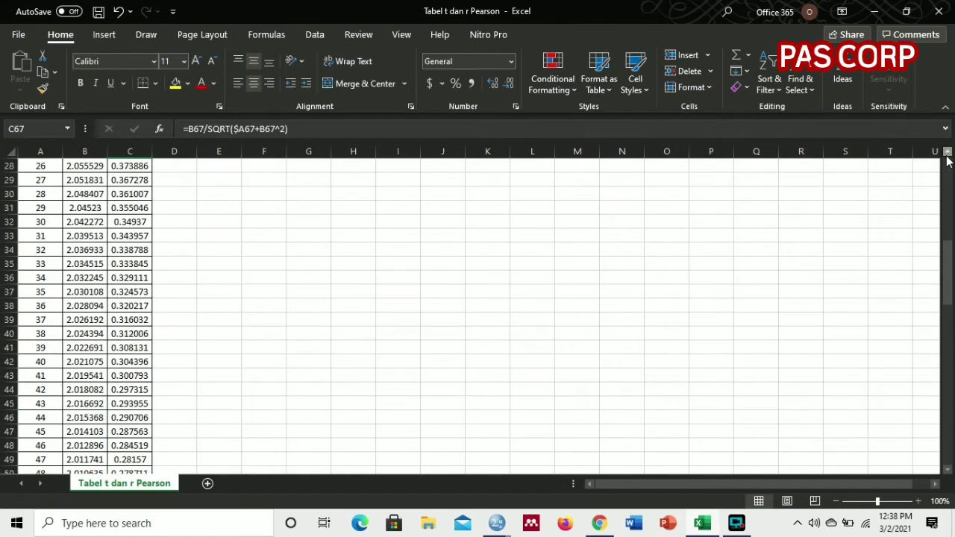
{"action": "scroll", "coordinate": [948, 160], "scroll_direction": "up", "scroll_amount": 1}
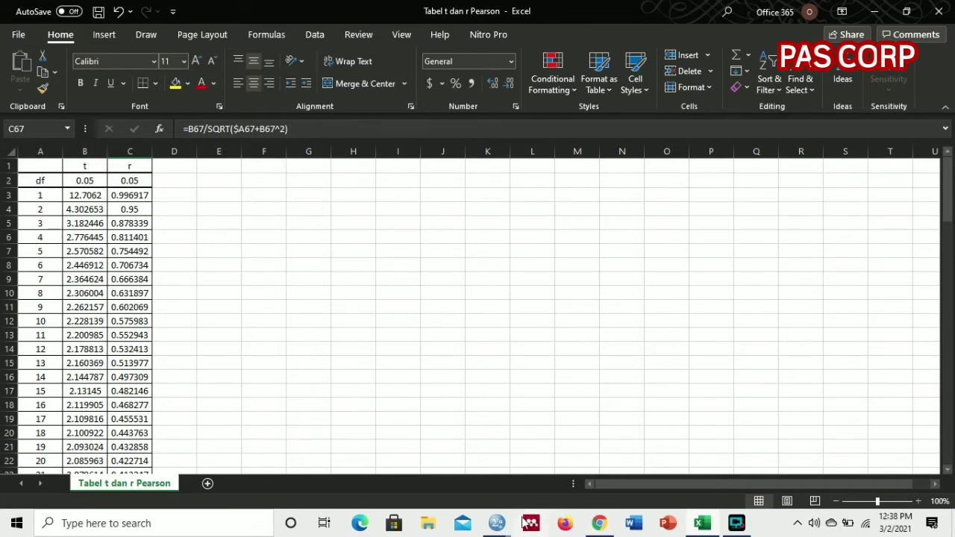
Step: Return to the SPSS Output2 viewer to consult the Correlations table
{"action": "mouse_move", "coordinate": [496, 523]}
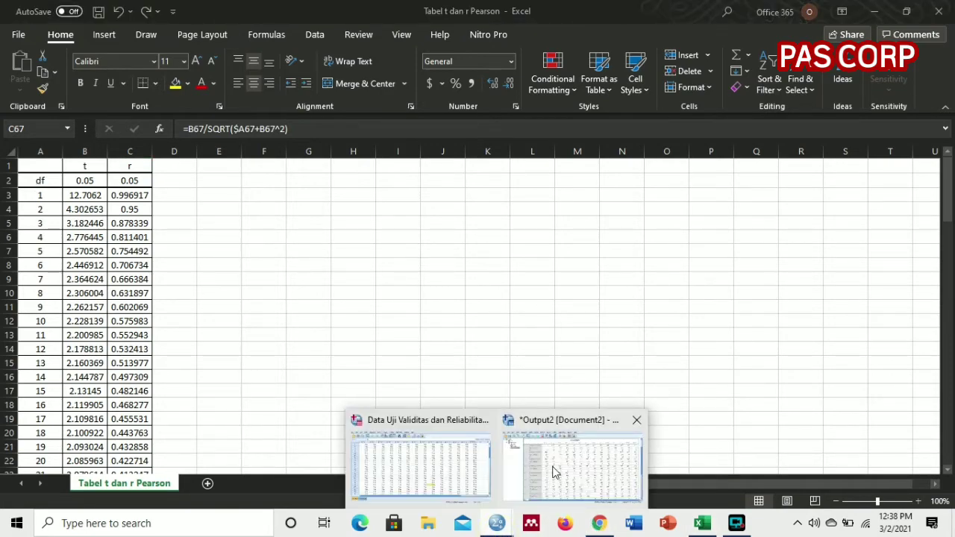
{"action": "mouse_move", "coordinate": [489, 477]}
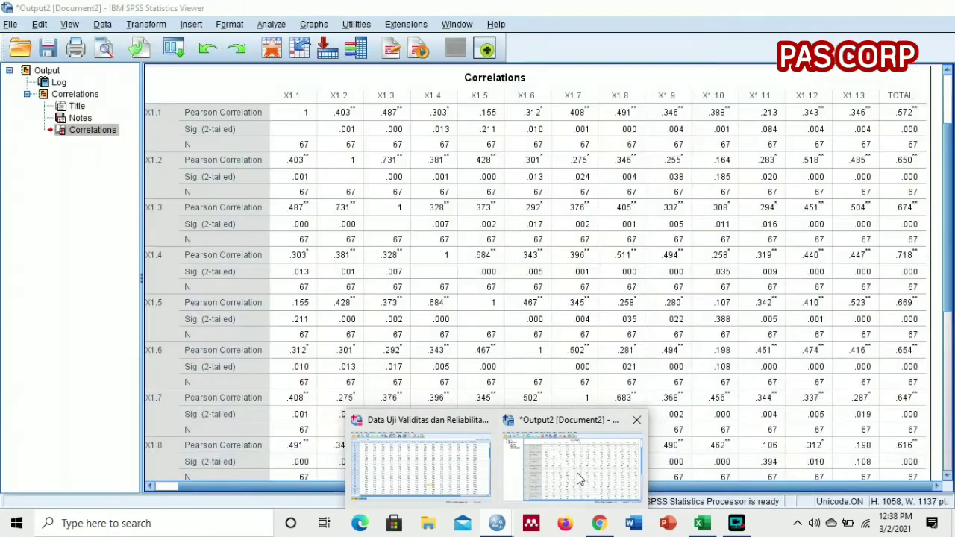
{"action": "left_click", "coordinate": [575, 477]}
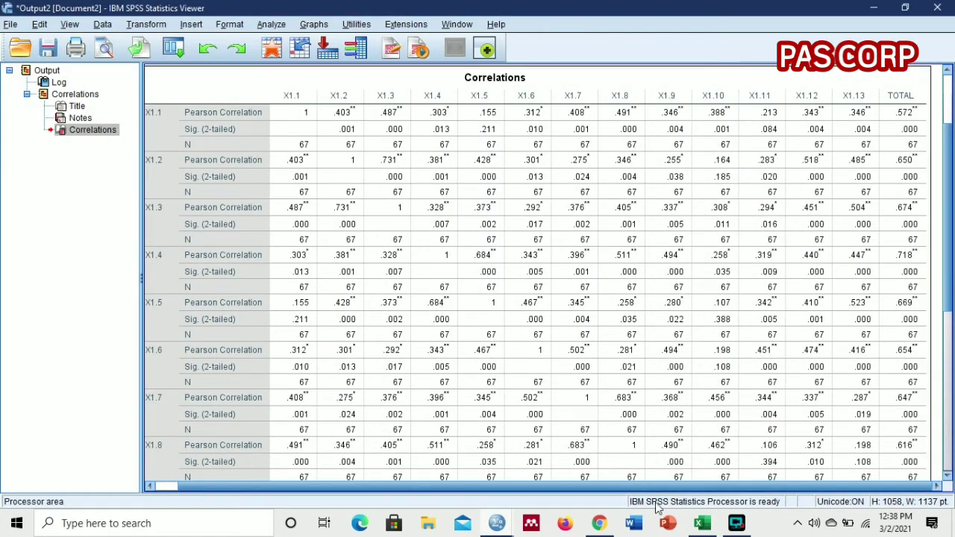
Step: Look up the r value for df 65 at the 0.05 level in the Excel workbook "Tabel t dan r Pearson", and return to the SPSS Output2 viewer
{"action": "left_click", "coordinate": [702, 523]}
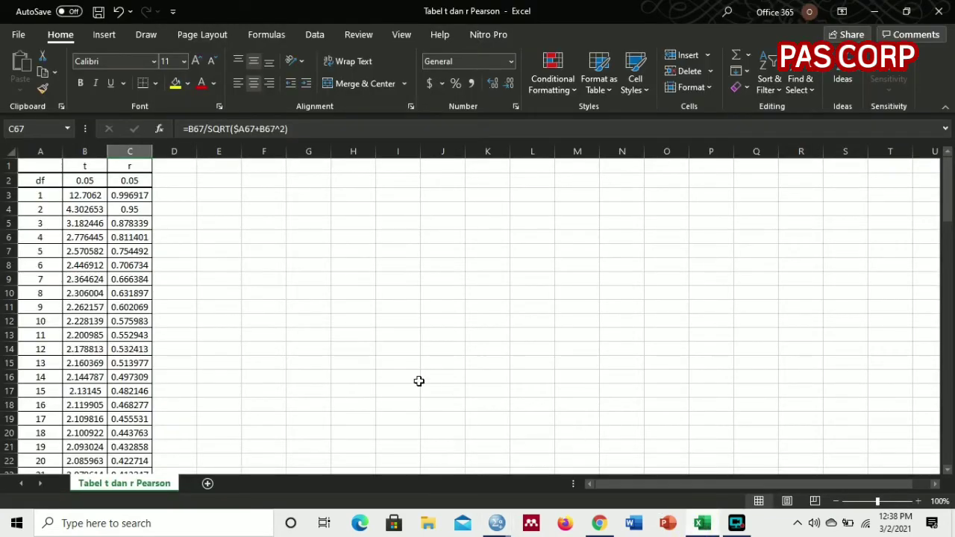
{"action": "left_click", "coordinate": [947, 470]}
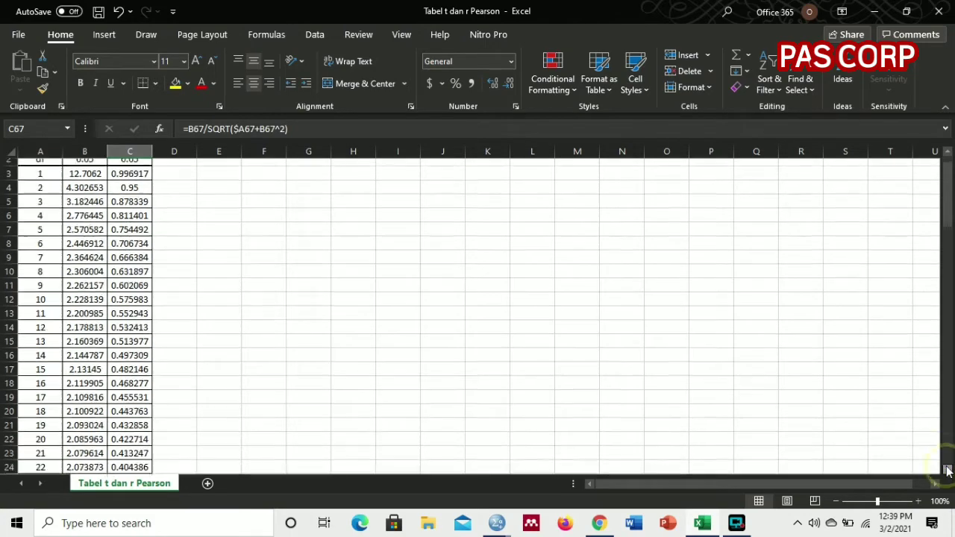
{"action": "left_click_drag", "start_coordinate": [948, 469], "coordinate": [948, 470]}
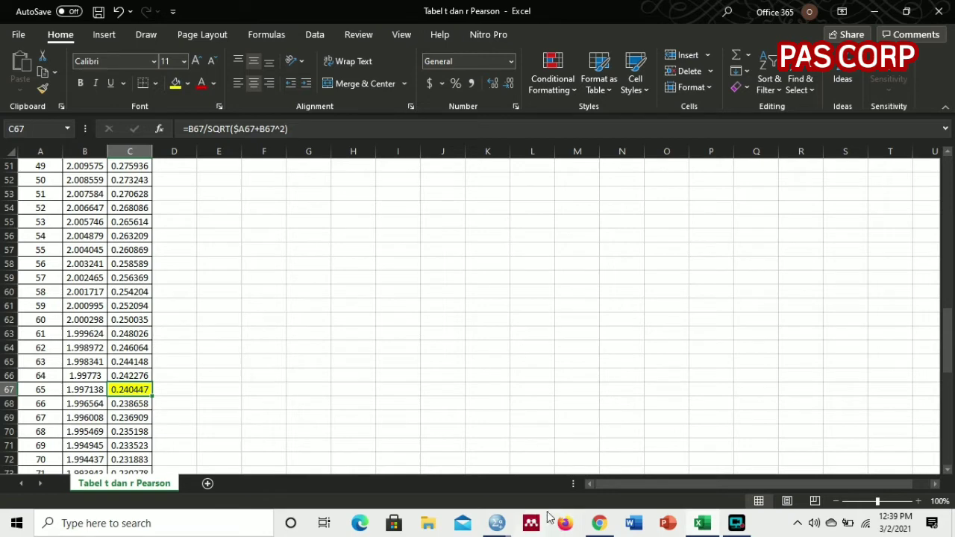
{"action": "mouse_move", "coordinate": [498, 525]}
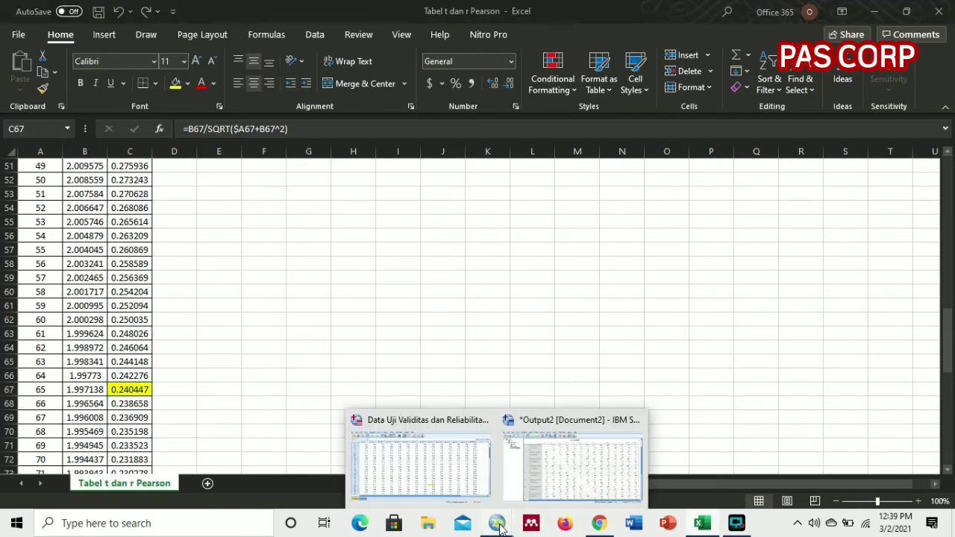
{"action": "left_click", "coordinate": [578, 478]}
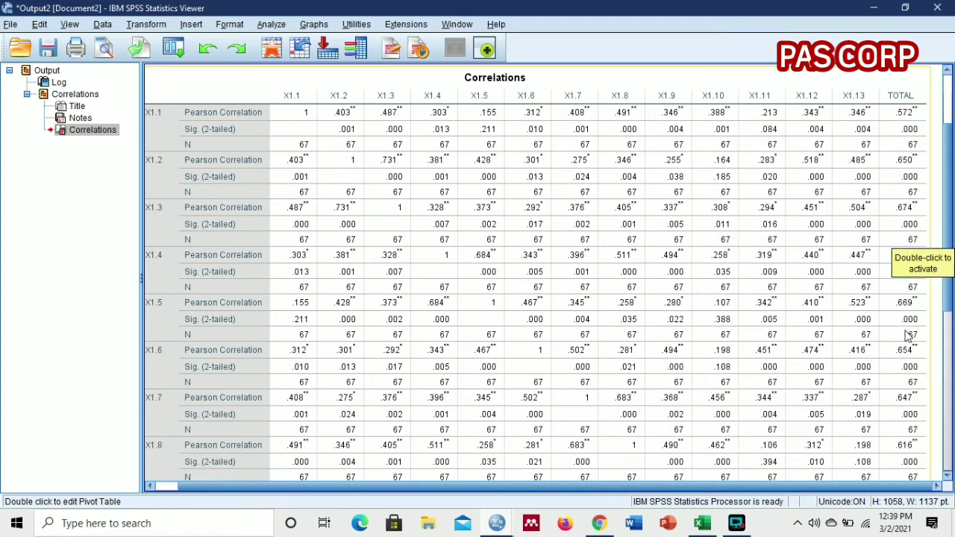
Step: Recheck the df 65 r value in Excel and compare it with the TOTAL correlations of all items through X1.13 in the SPSS output
{"action": "left_click", "coordinate": [703, 525]}
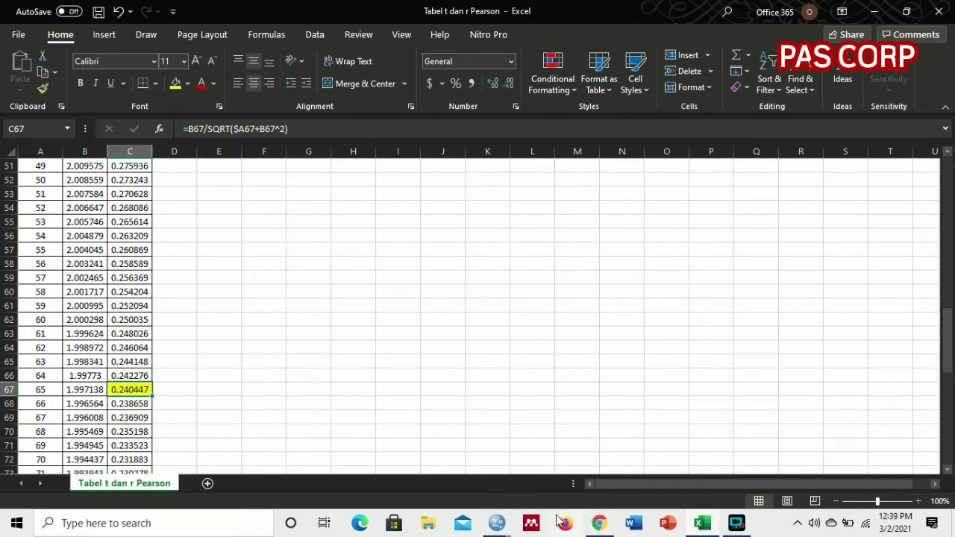
{"action": "left_click", "coordinate": [498, 523]}
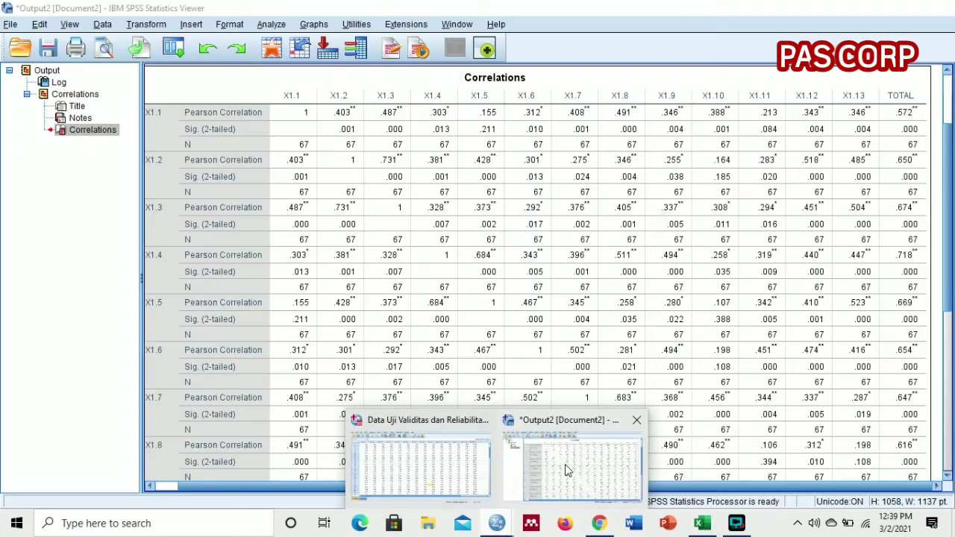
{"action": "left_click", "coordinate": [570, 466]}
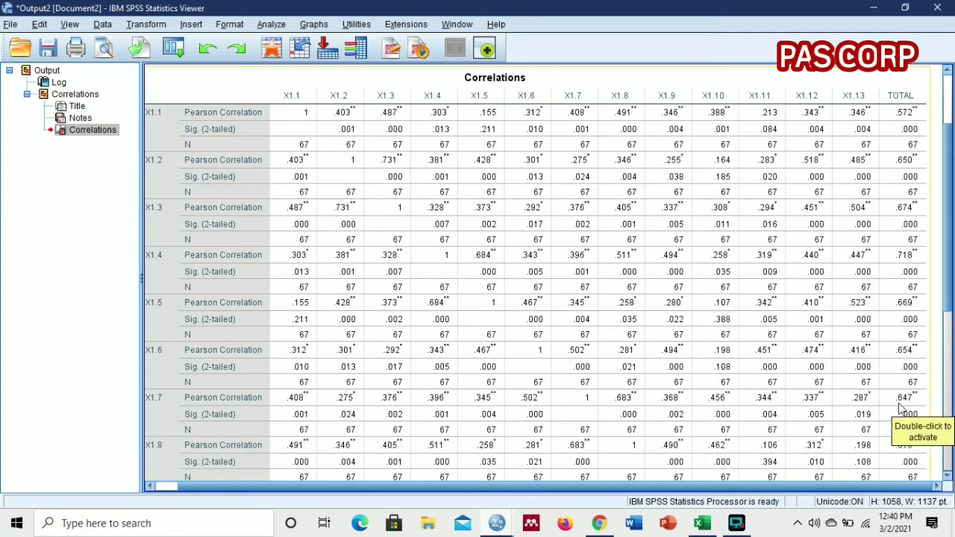
{"action": "left_click", "coordinate": [947, 483]}
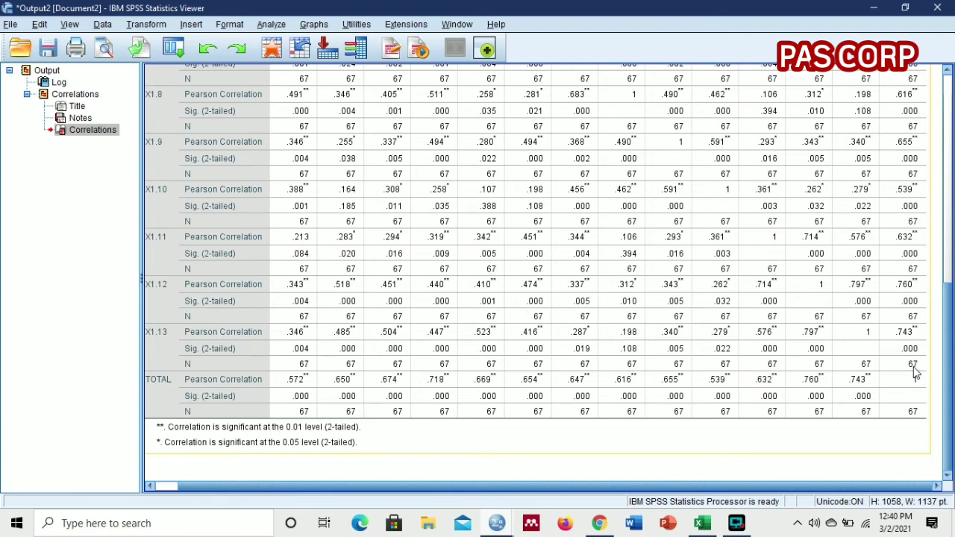
Step: Minimize the output and Excel windows and open Reliability Analysis from the SPSS Data Editor
{"action": "left_click", "coordinate": [875, 8]}
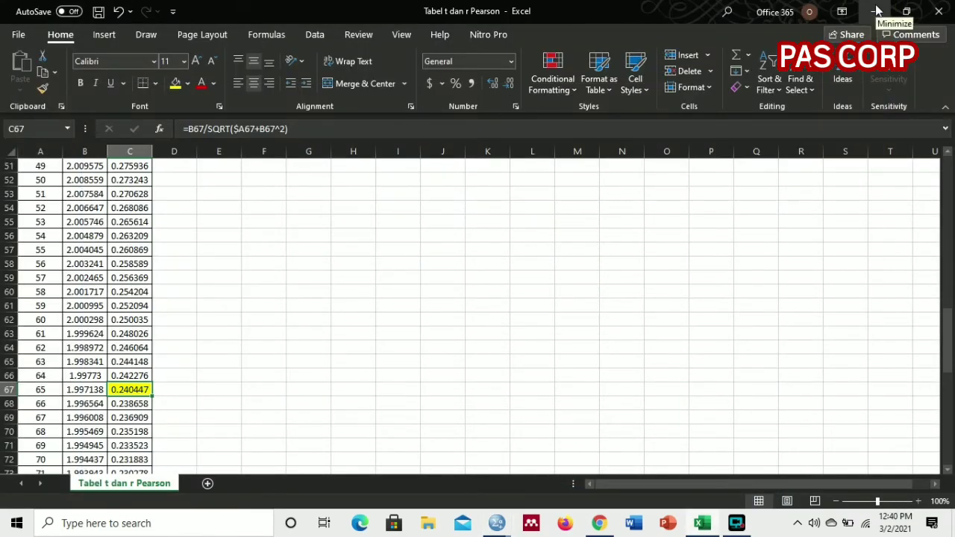
{"action": "left_click", "coordinate": [877, 11]}
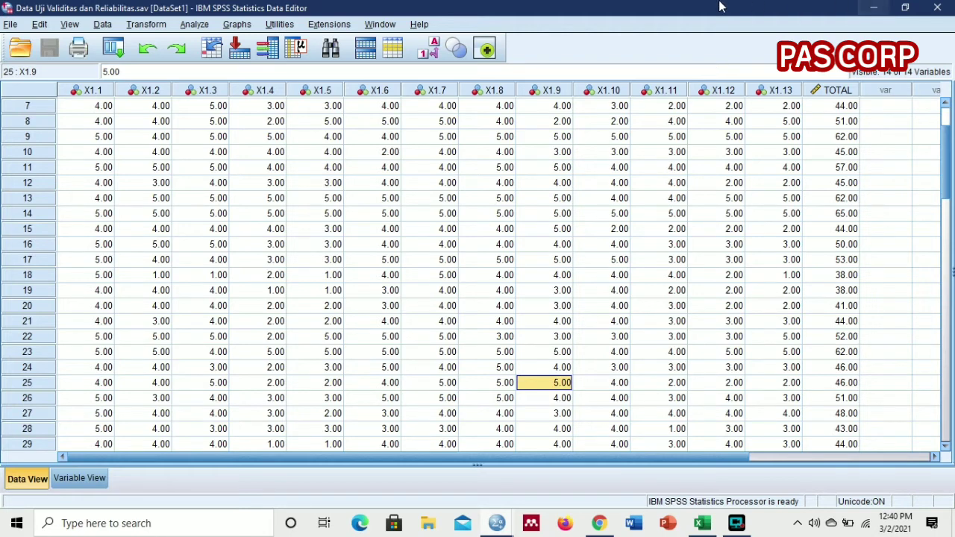
{"action": "left_click", "coordinate": [195, 24]}
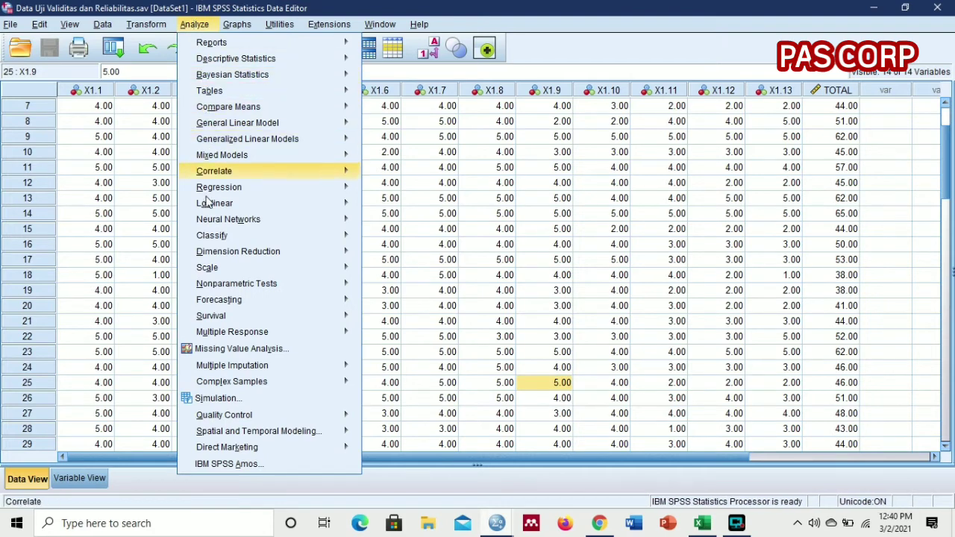
{"action": "mouse_move", "coordinate": [206, 282]}
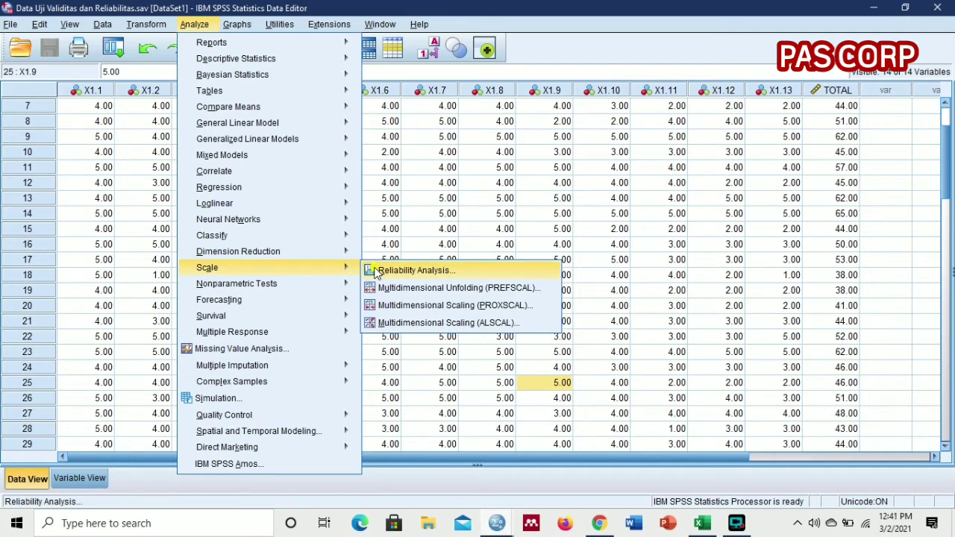
{"action": "left_click", "coordinate": [413, 270]}
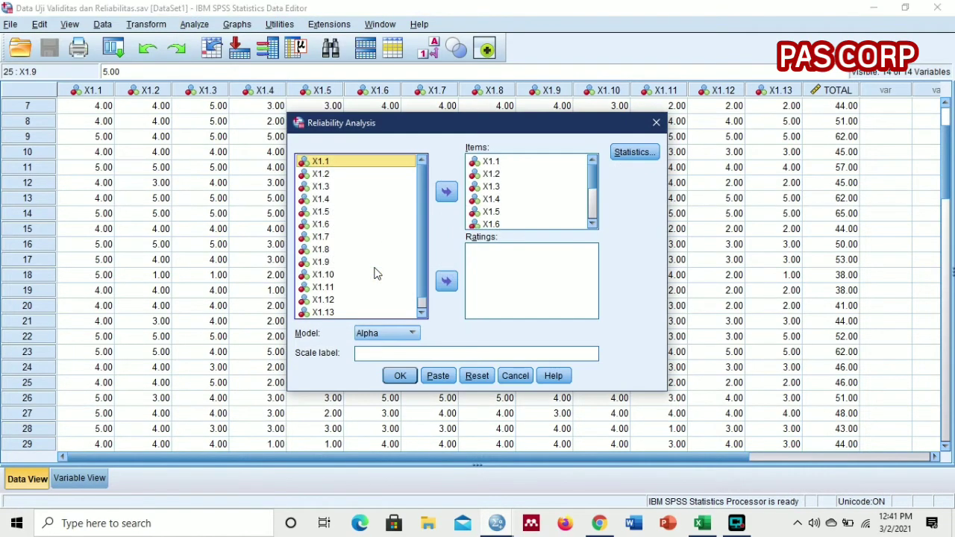
Step: Remove X1.1 to X1.13 from the Items list of the reliability analysis
{"action": "left_click", "coordinate": [500, 165]}
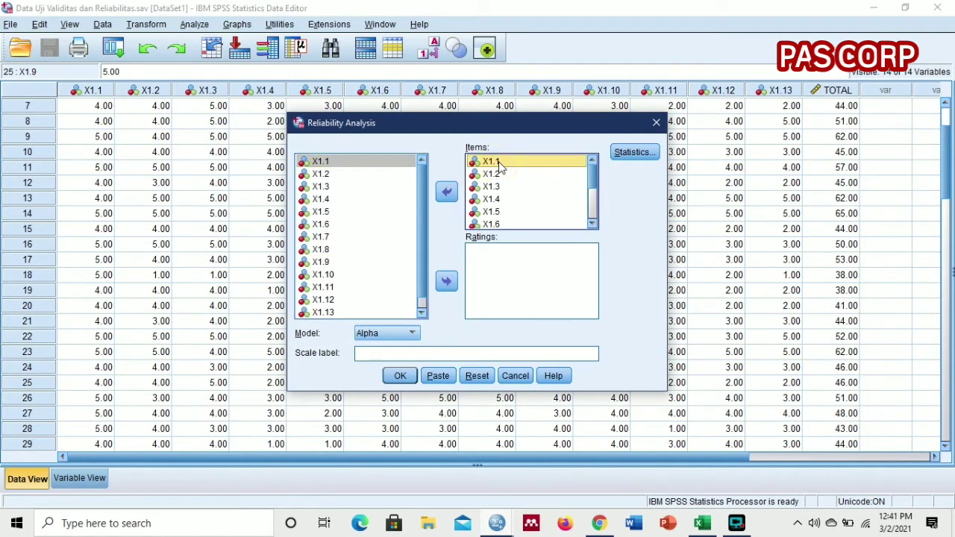
{"action": "key", "text": "shift+Down"}
{"action": "key", "text": "shift+Down"}
{"action": "key", "text": "shift+Down"}
{"action": "key", "text": "shift+Down"}
{"action": "key", "text": "shift+Down"}
{"action": "key", "text": "shift+Down"}
{"action": "key", "text": "shift+Down"}
{"action": "key", "text": "shift+Down"}
{"action": "key", "text": "shift+Down"}
{"action": "key", "text": "shift+Down"}
{"action": "key", "text": "shift+Down"}
{"action": "key", "text": "shift+Down"}
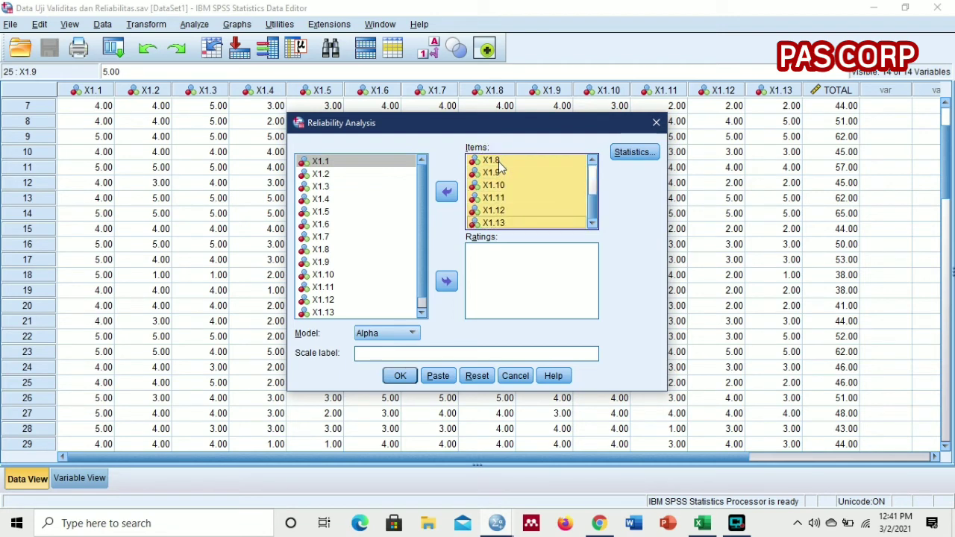
{"action": "left_click", "coordinate": [447, 194]}
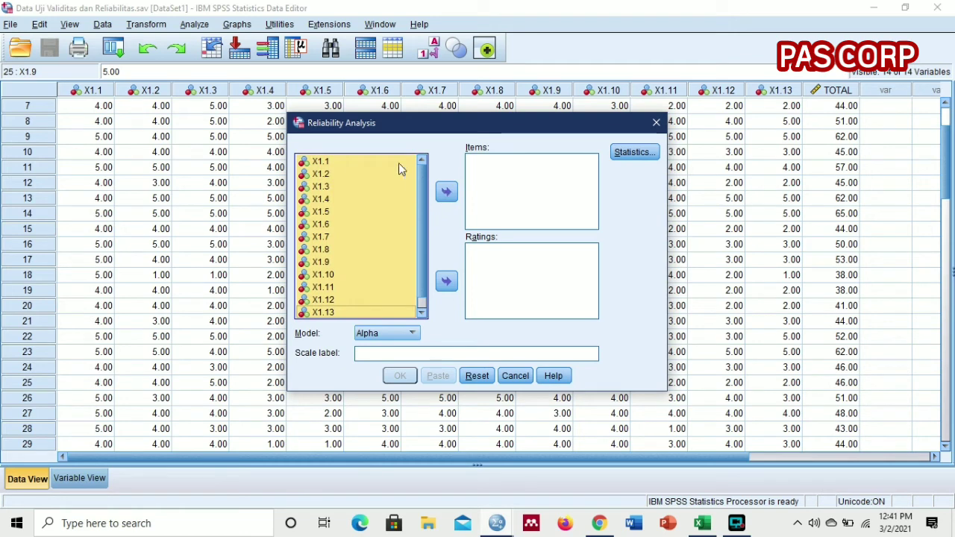
Step: Add X1.1 to X1.13, without TOTAL, to the Items list of the reliability analysis
{"action": "left_click", "coordinate": [329, 163]}
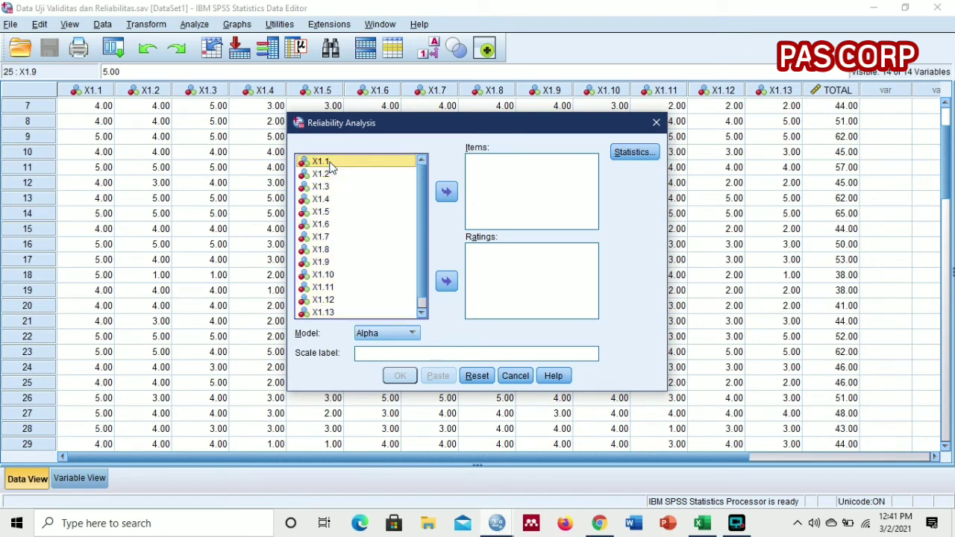
{"action": "key", "text": "shift+Down"}
{"action": "key", "text": "shift+Down"}
{"action": "key", "text": "shift+Down"}
{"action": "key", "text": "shift+Down"}
{"action": "key", "text": "shift+Down"}
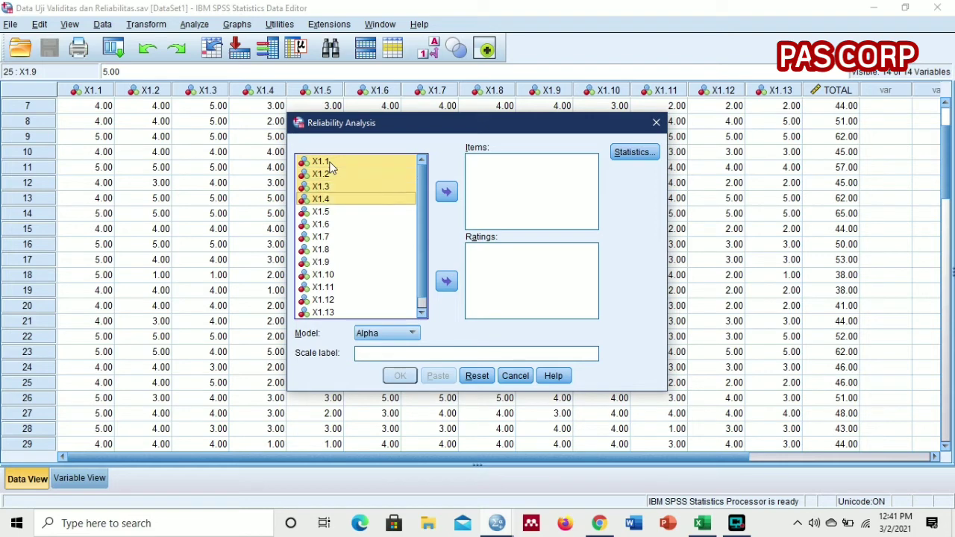
{"action": "key", "text": "shift+Down"}
{"action": "key", "text": "shift+Down"}
{"action": "key", "text": "shift+Down"}
{"action": "key", "text": "shift+Down"}
{"action": "key", "text": "shift+Down"}
{"action": "key", "text": "shift+Down"}
{"action": "key", "text": "shift+Down"}
{"action": "key", "text": "shift+Down"}
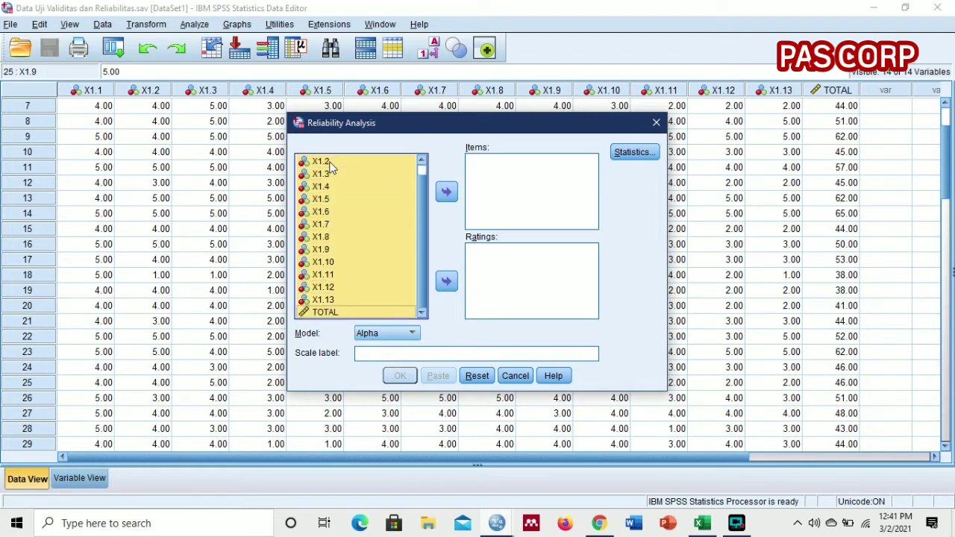
{"action": "key", "text": "shift+Up"}
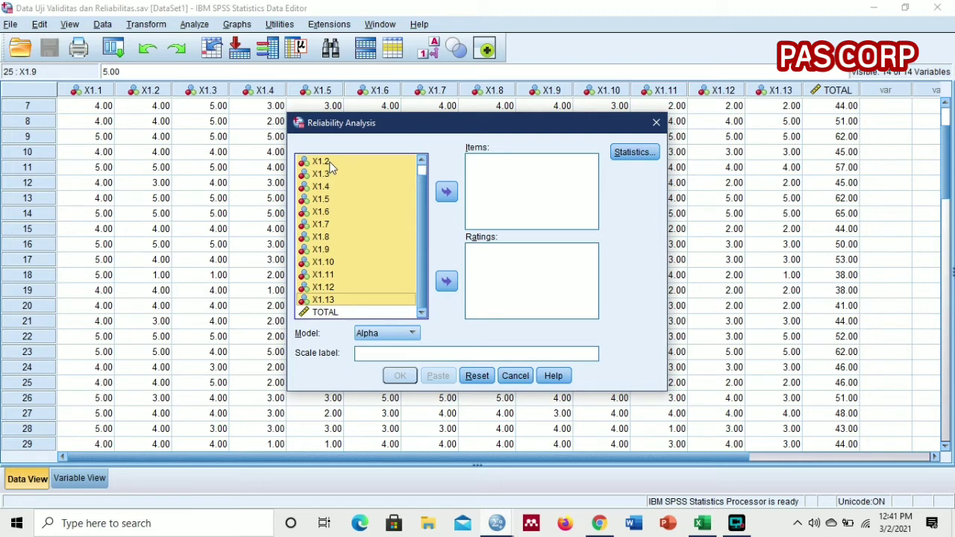
{"action": "left_click", "coordinate": [448, 191]}
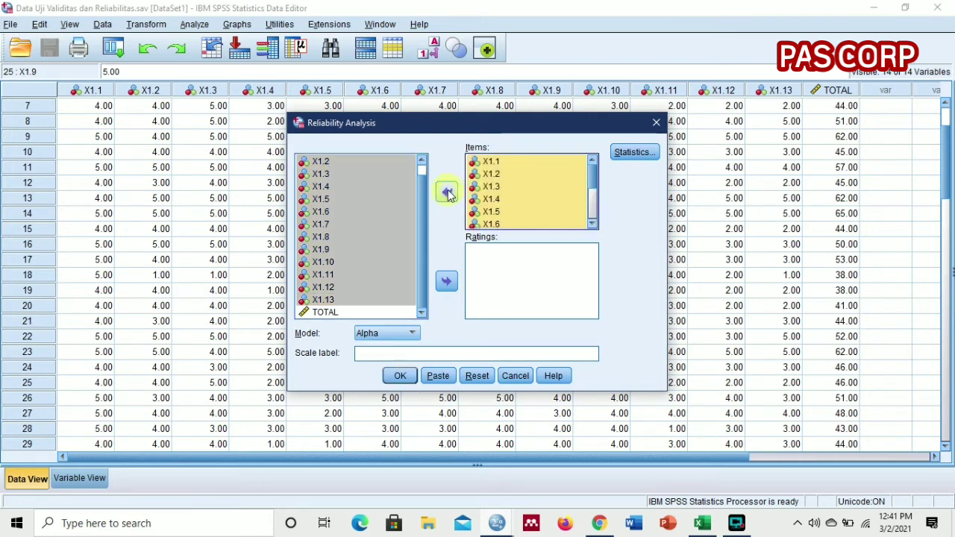
Step: Choose Alpha as the model for the reliability analysis
{"action": "left_click", "coordinate": [373, 299]}
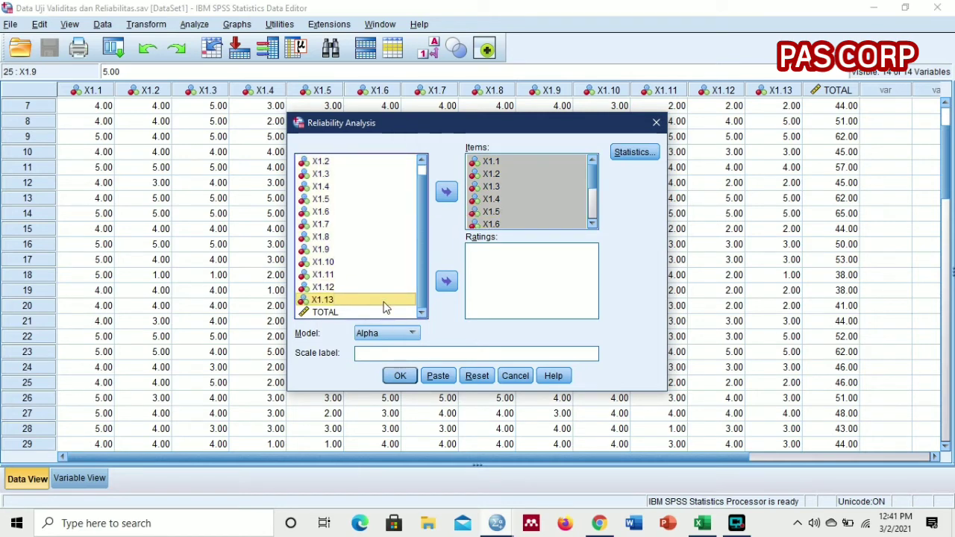
{"action": "left_click", "coordinate": [394, 333]}
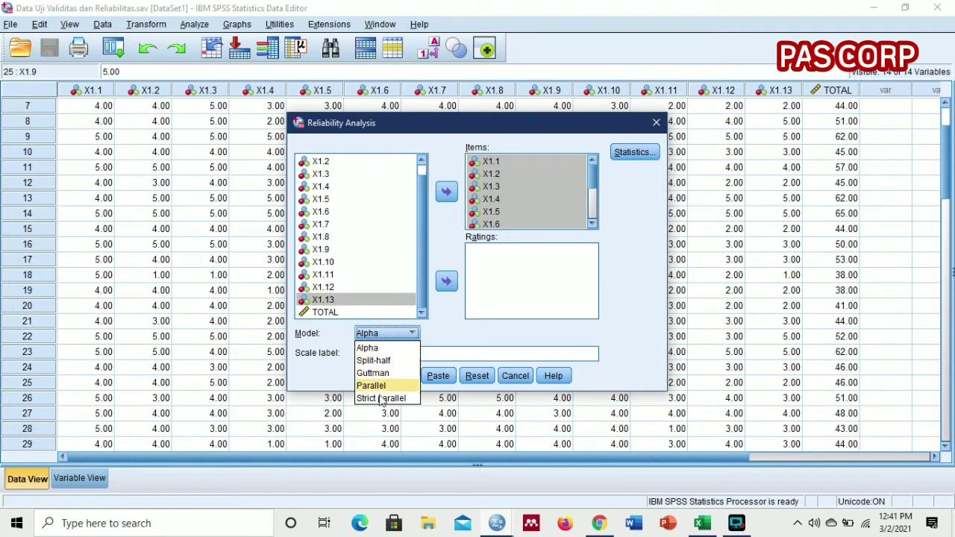
{"action": "left_click", "coordinate": [380, 349]}
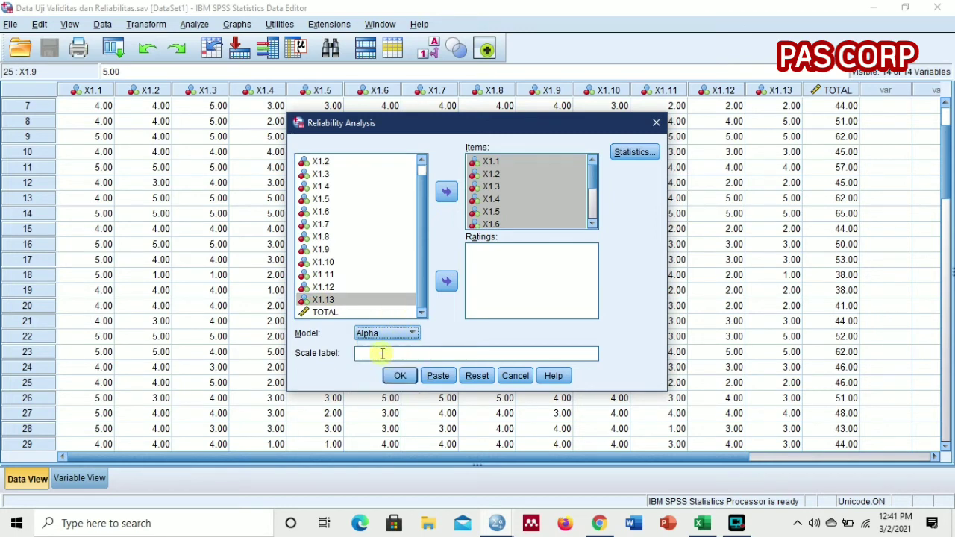
Step: Enable the Item and Scale if item deleted descriptives in the reliability statistics and run the analysis
{"action": "left_click", "coordinate": [636, 155]}
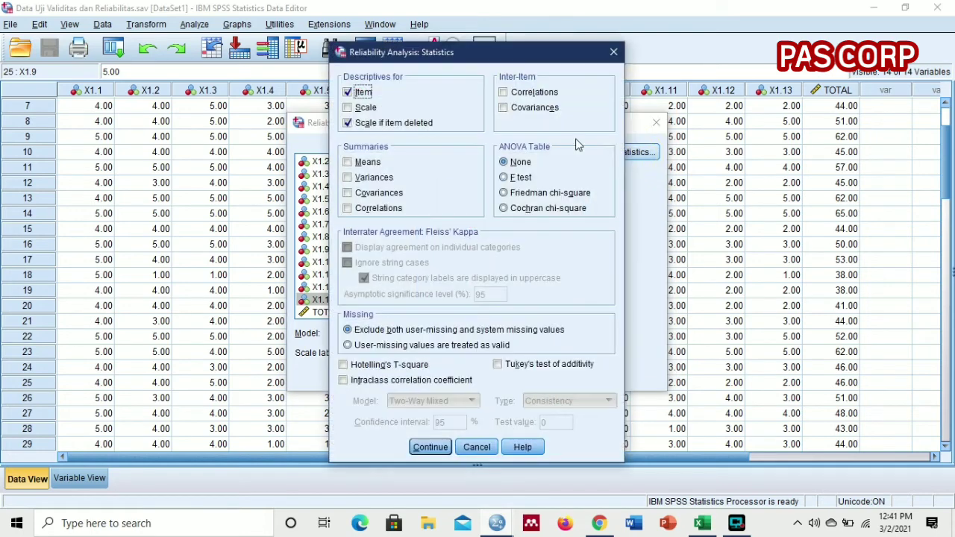
{"action": "left_click", "coordinate": [348, 92]}
{"action": "left_click", "coordinate": [347, 123]}
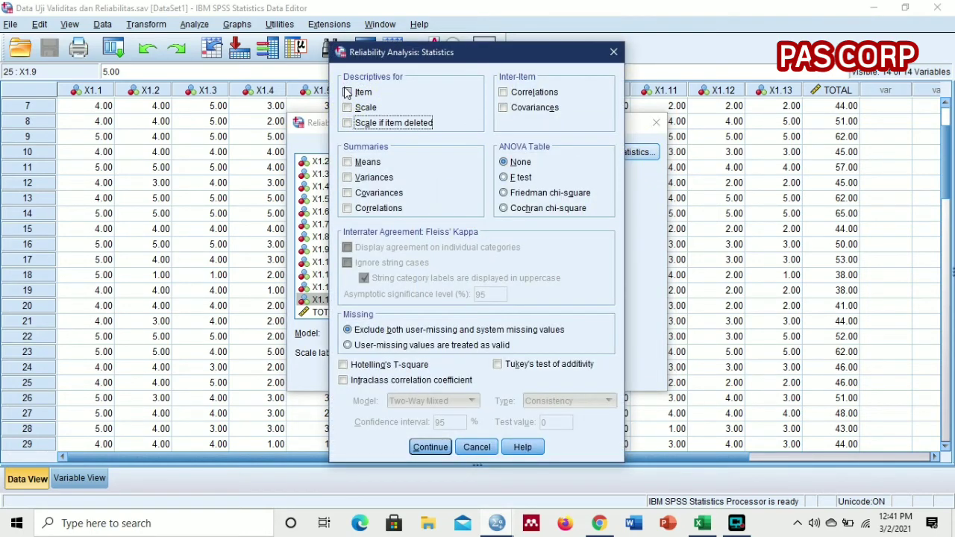
{"action": "left_click", "coordinate": [348, 92]}
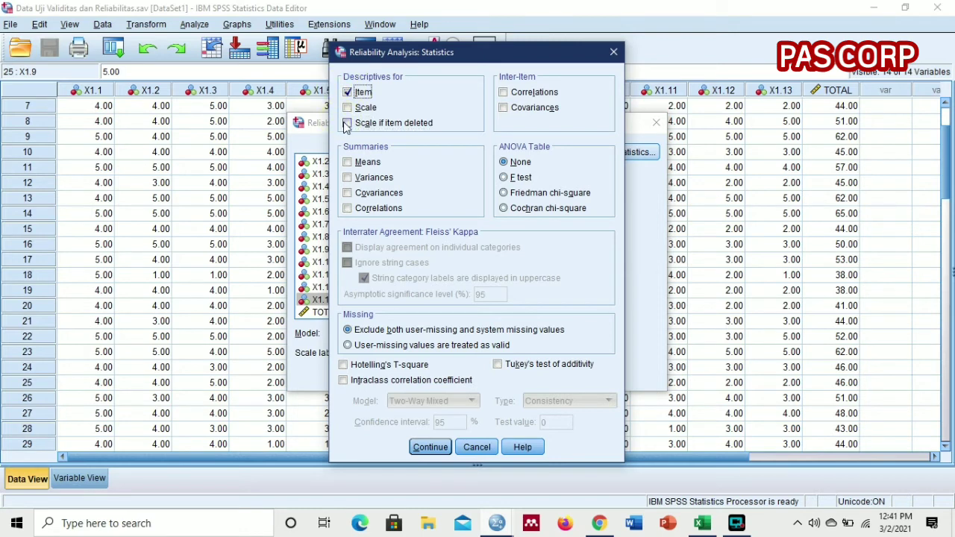
{"action": "left_click", "coordinate": [347, 124]}
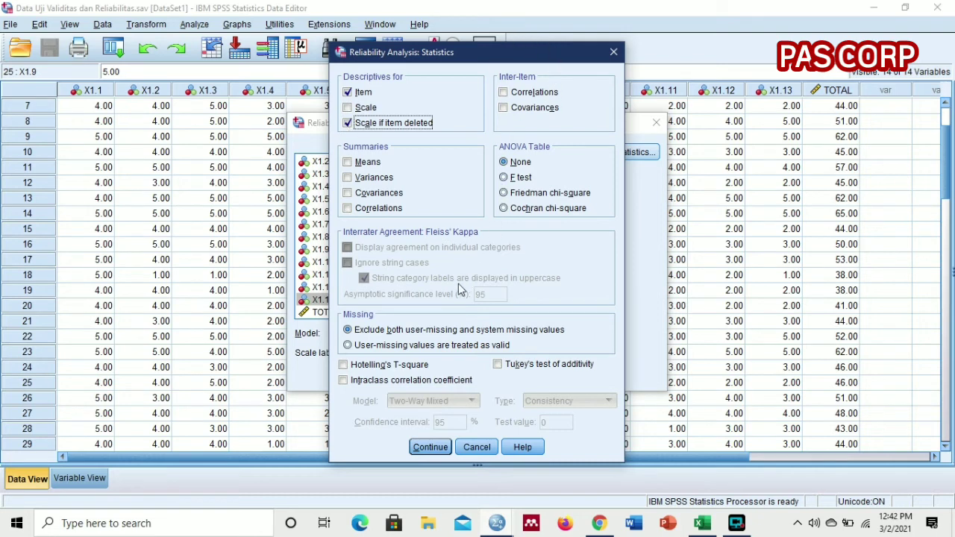
{"action": "left_click", "coordinate": [430, 447]}
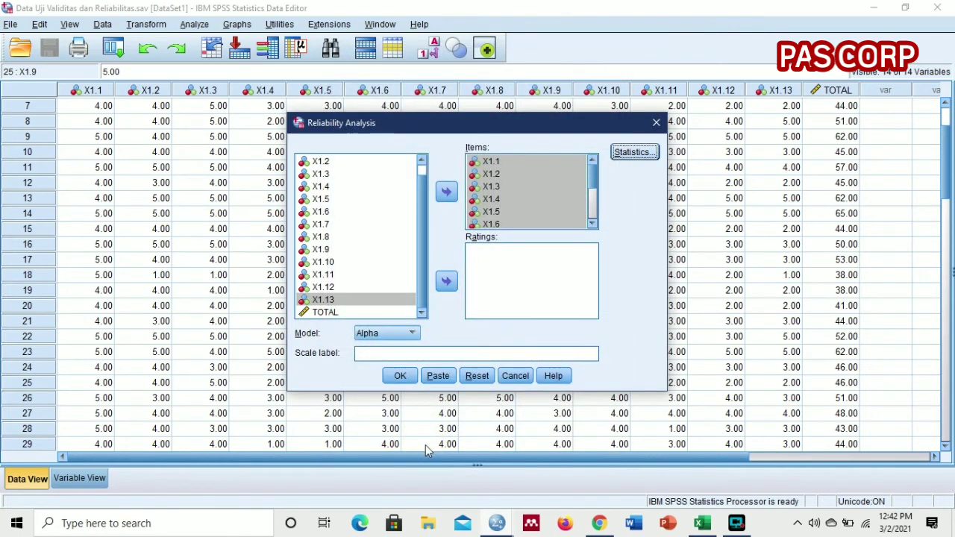
{"action": "left_click", "coordinate": [400, 378]}
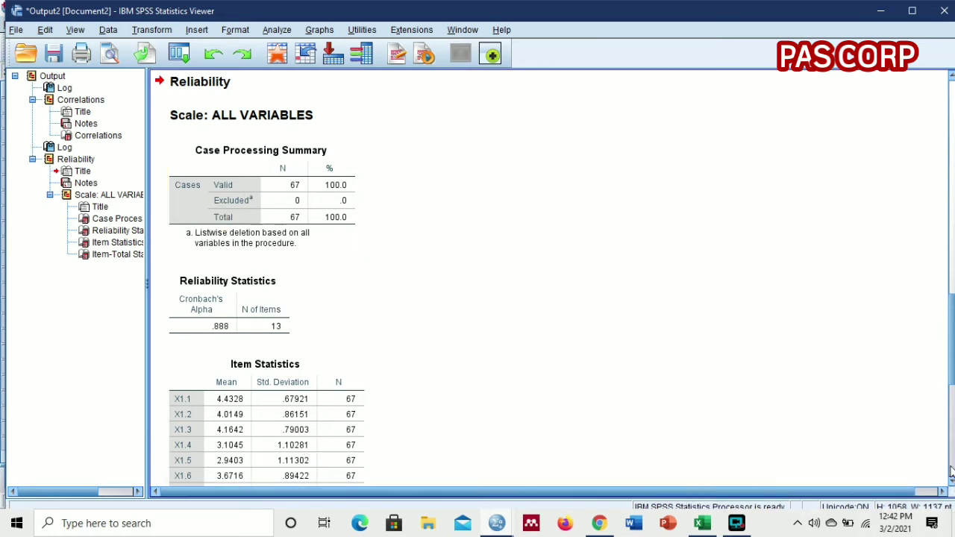
Step: Examine the reliability output, including the Item-Total Statistics and the Cronbach's Alpha in the Reliability Statistics table
{"action": "left_click", "coordinate": [951, 477]}
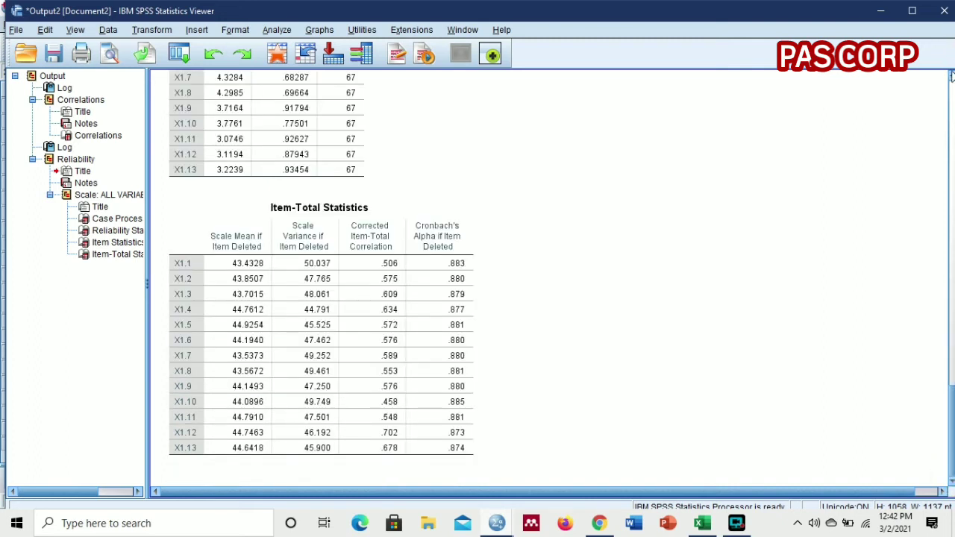
{"action": "left_click", "coordinate": [950, 83]}
{"action": "left_click", "coordinate": [951, 84]}
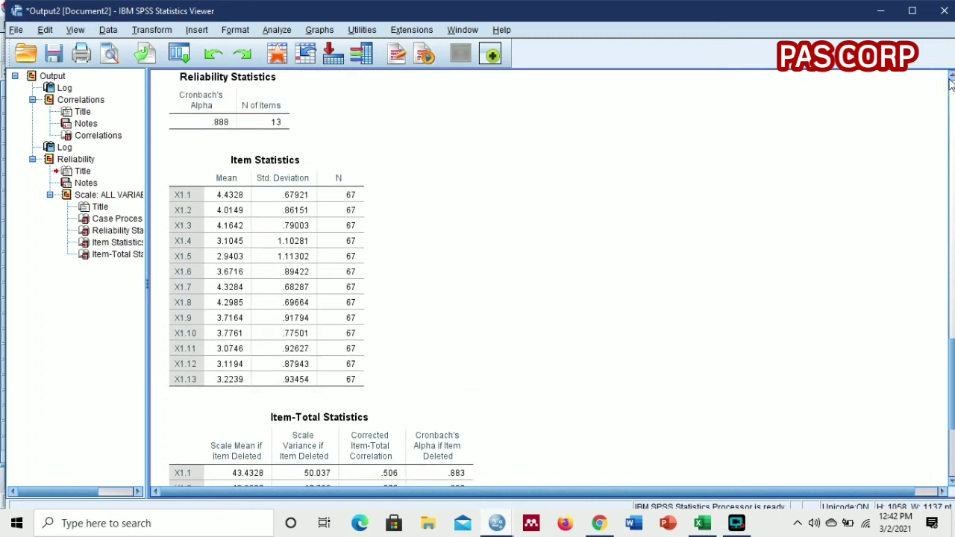
{"action": "left_click", "coordinate": [950, 84]}
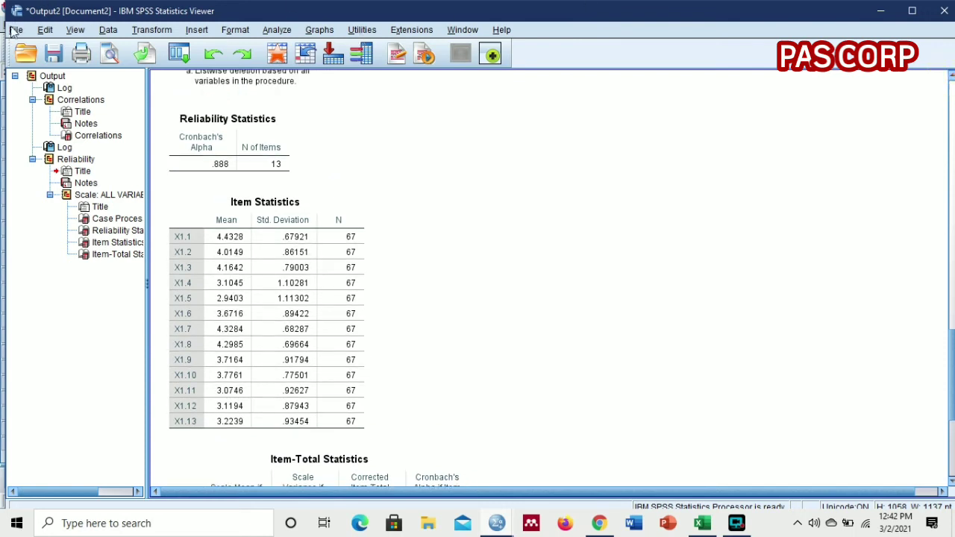
{"action": "left_click", "coordinate": [213, 158]}
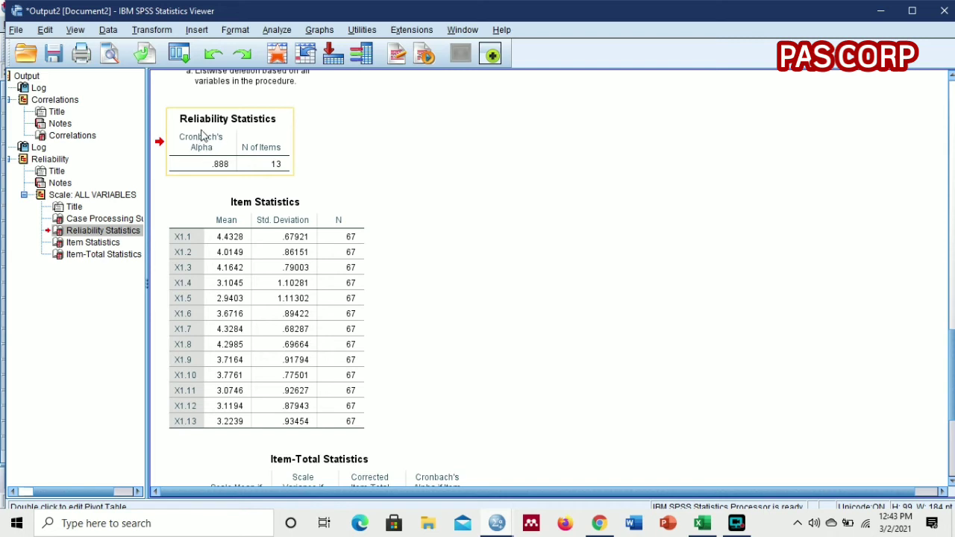
{"action": "left_click", "coordinate": [200, 133]}
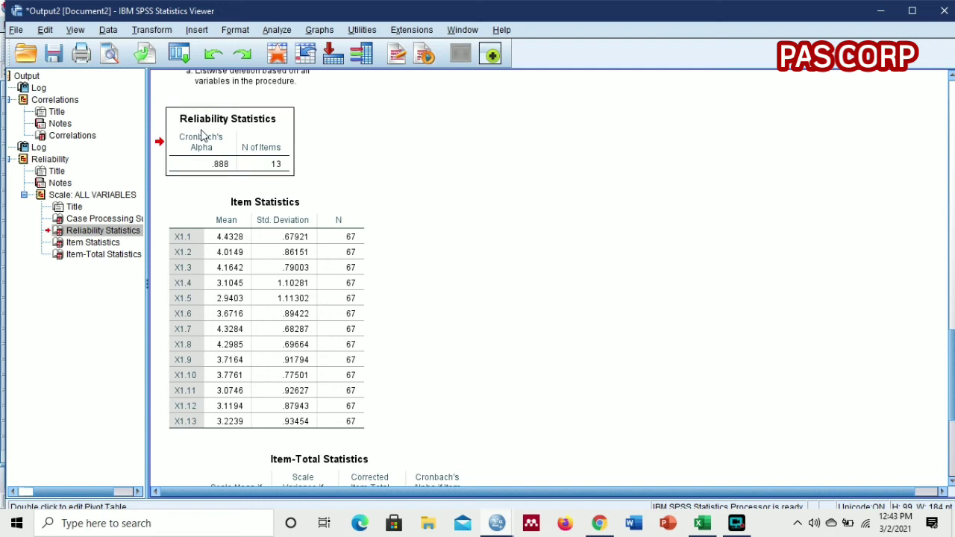
{"action": "left_click", "coordinate": [203, 134]}
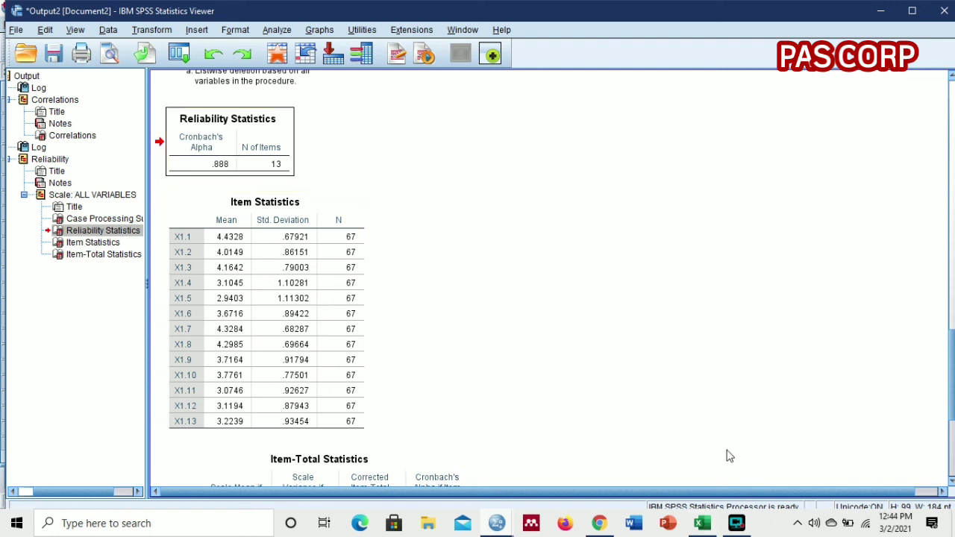
{"action": "left_click", "coordinate": [737, 525]}
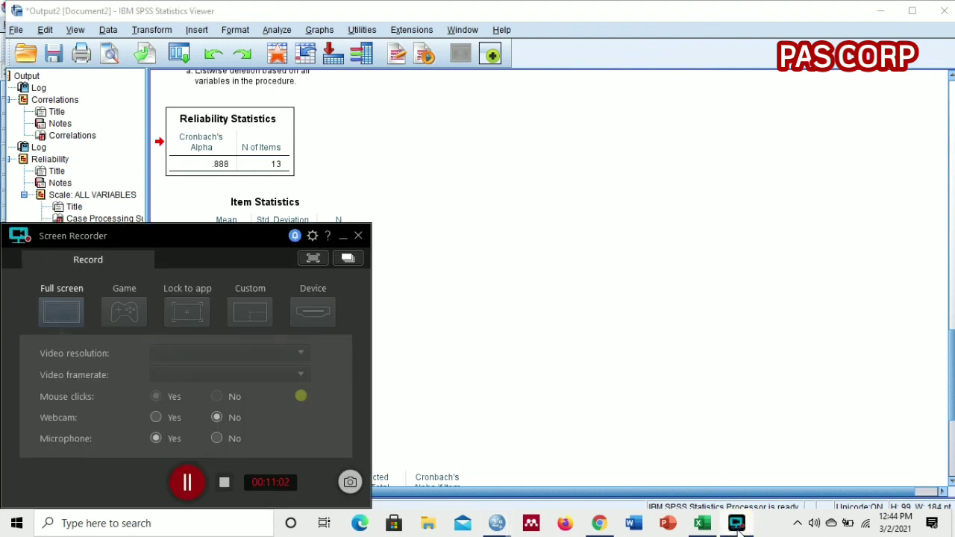